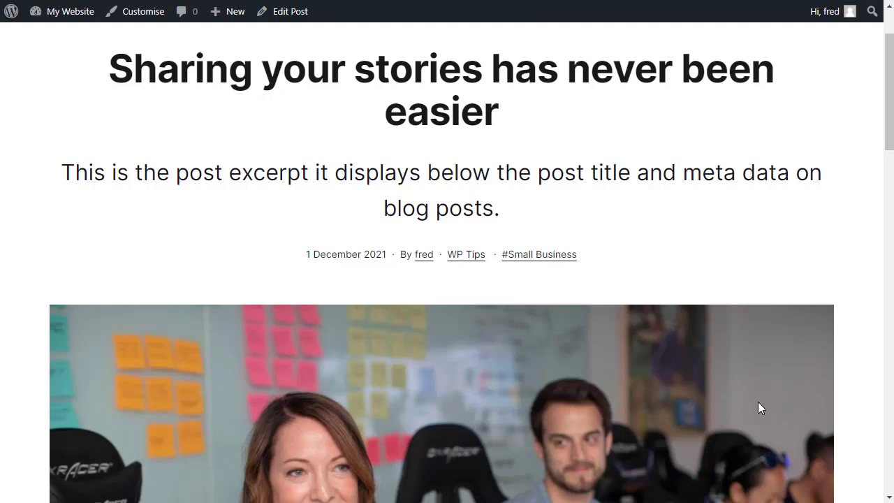
Open the customiser for this post and go to the Single Post settings in the Twentig blog options.
drag(891, 88, 891, 81)
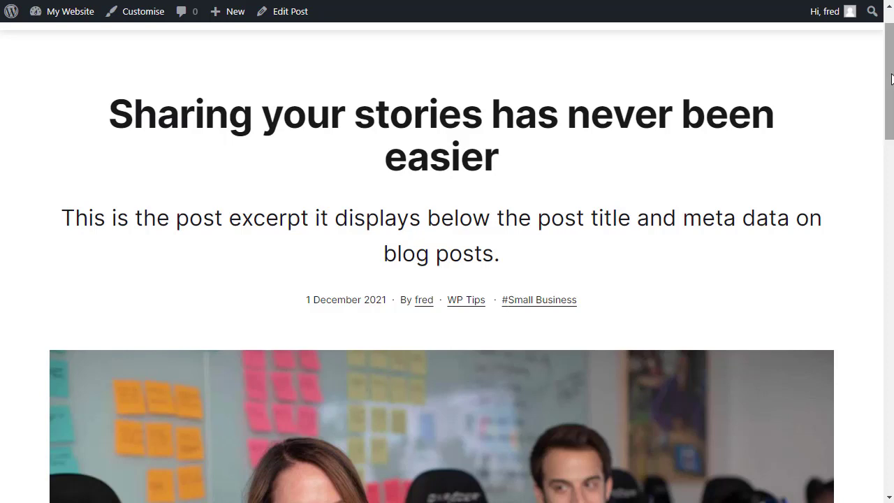
drag(891, 79, 891, 132)
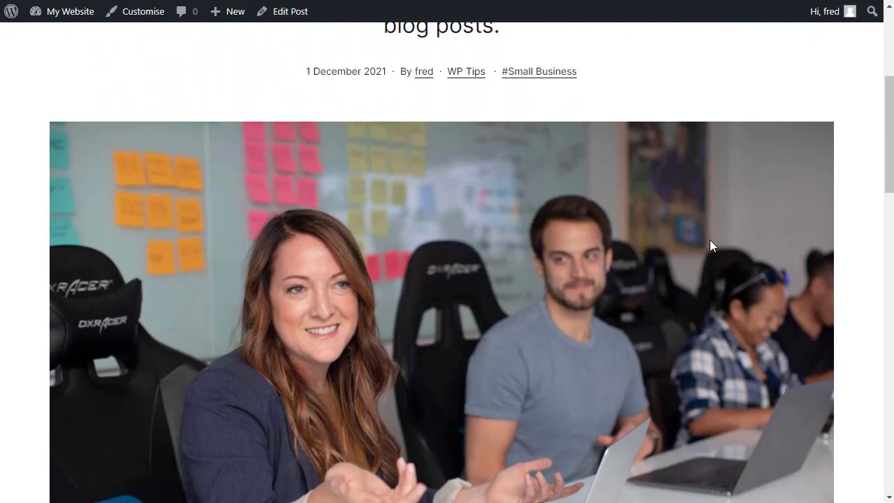
click(134, 20)
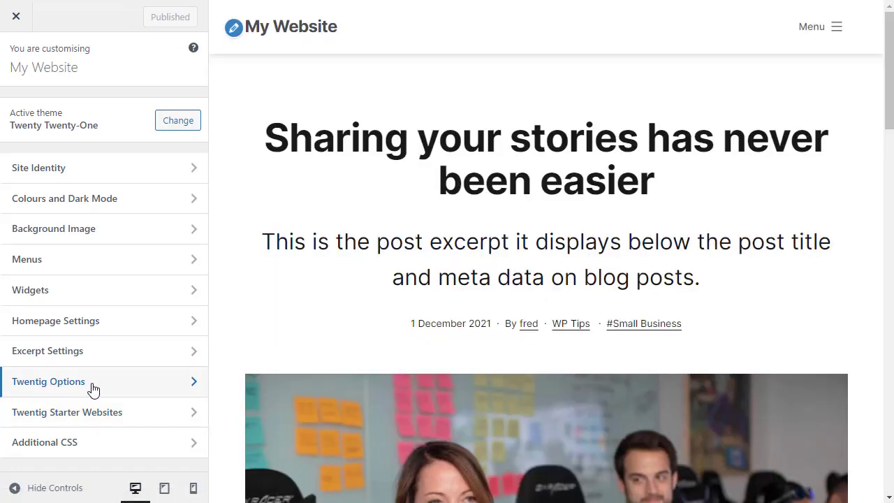
click(95, 389)
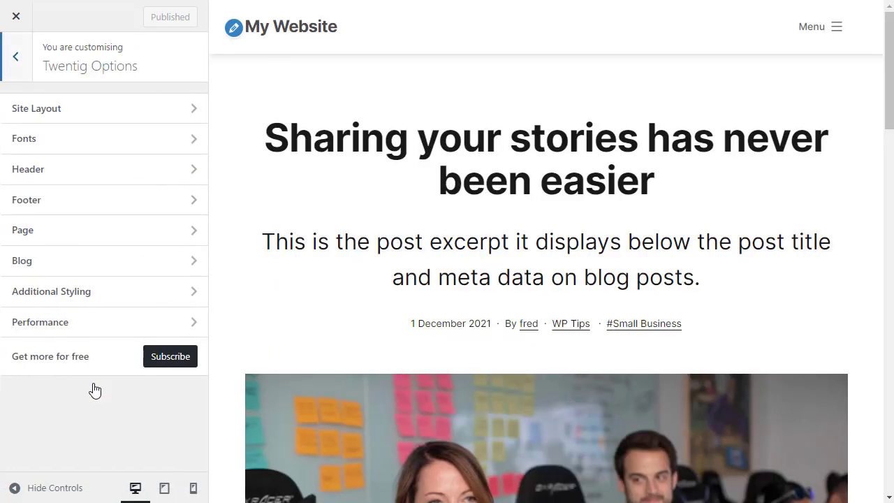
click(45, 265)
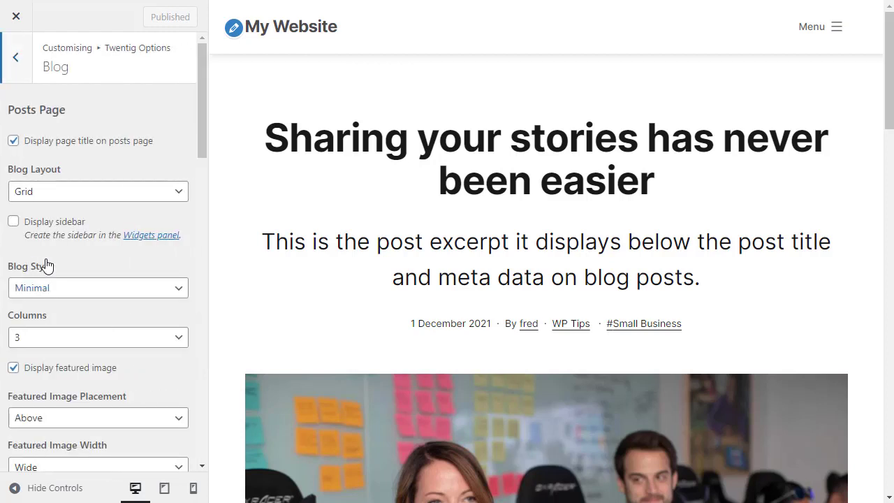
drag(201, 100, 182, 334)
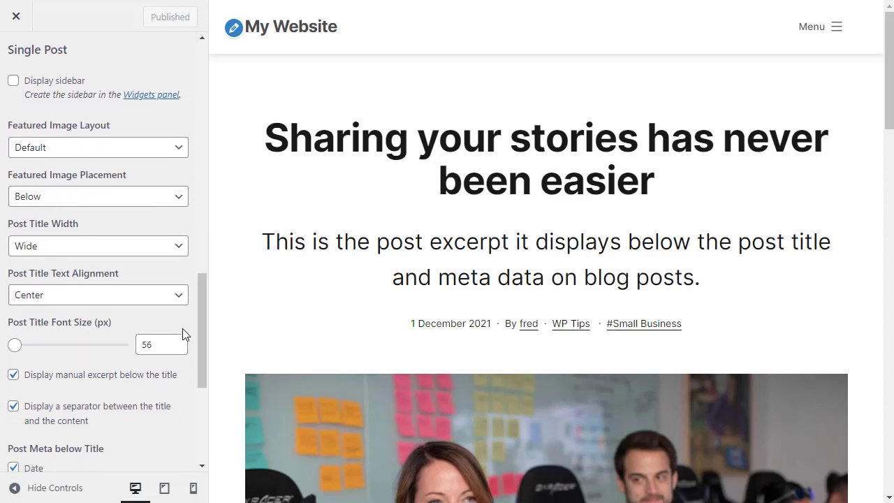
Try the Narrow and Full Width featured image layouts for single posts.
click(84, 152)
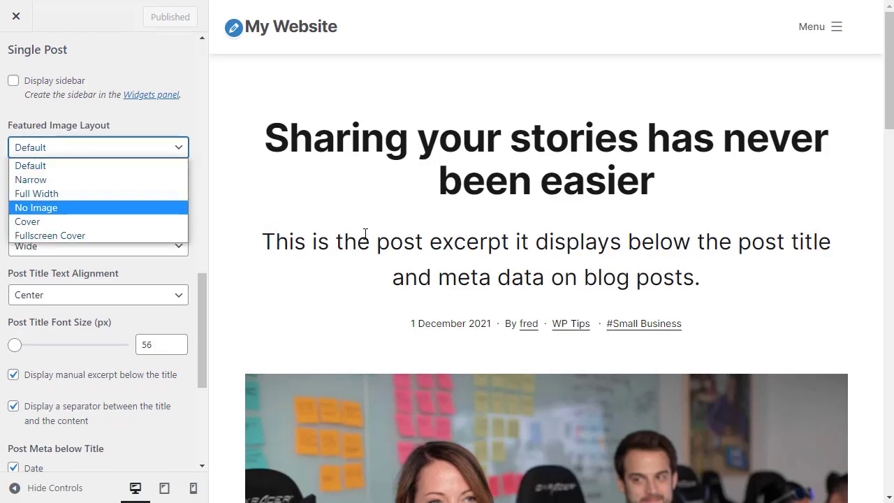
scroll(365, 233, down, 3)
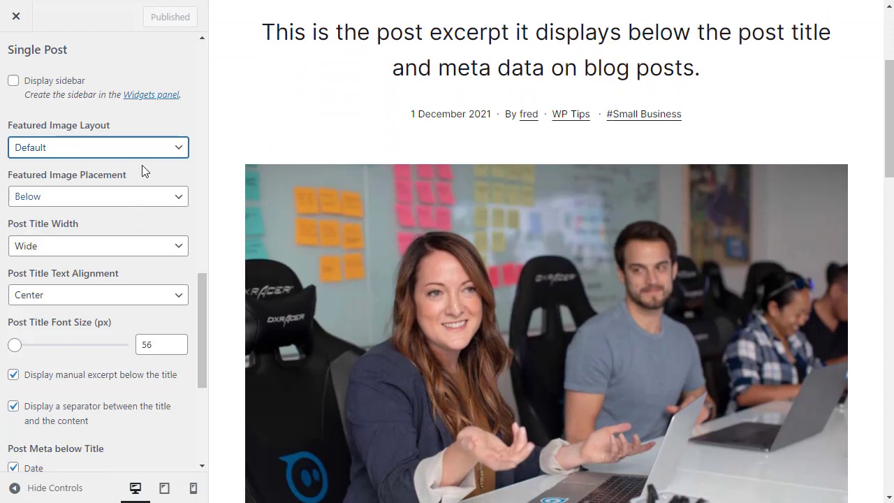
click(143, 151)
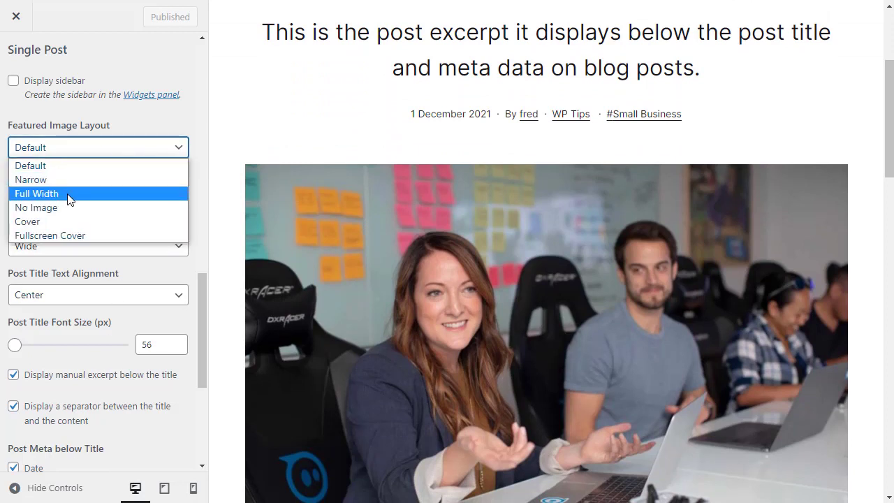
click(46, 180)
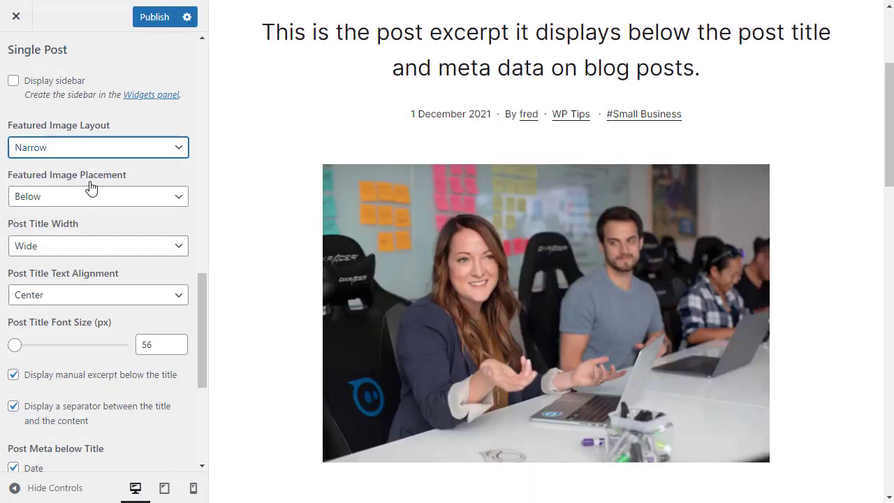
click(91, 148)
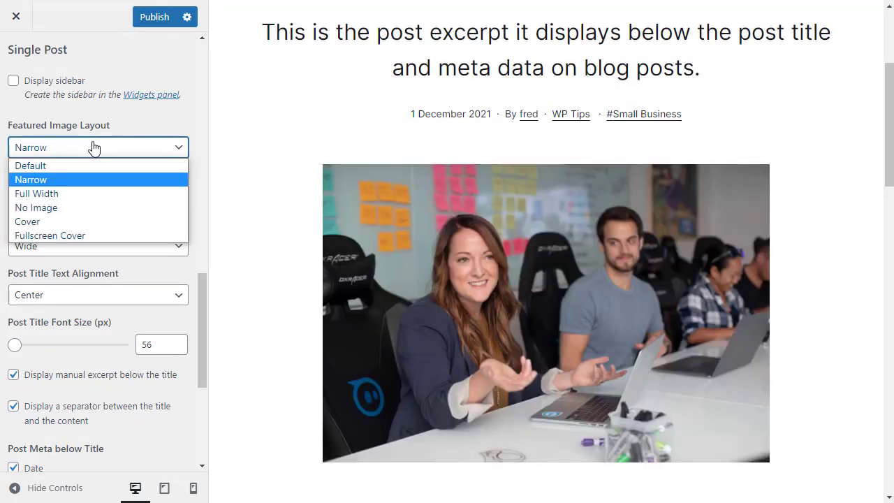
click(71, 194)
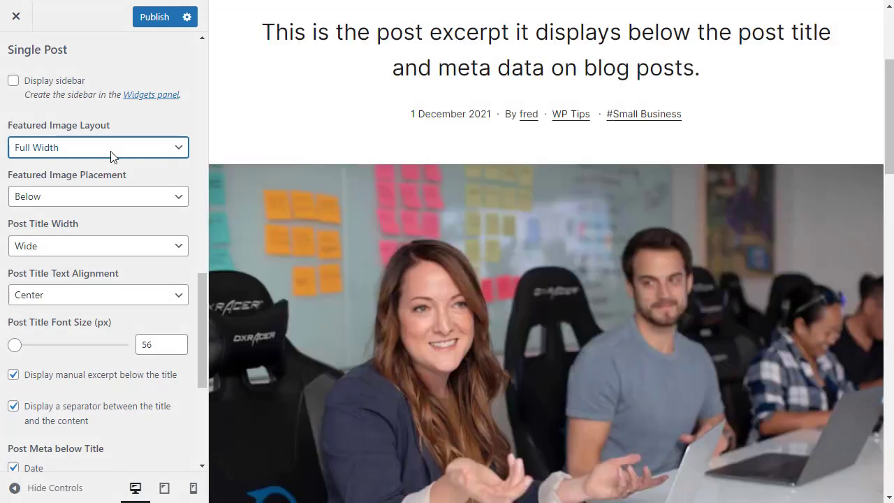
Try the No Image featured image layout, turning the separator between the title and content off and back on.
click(115, 150)
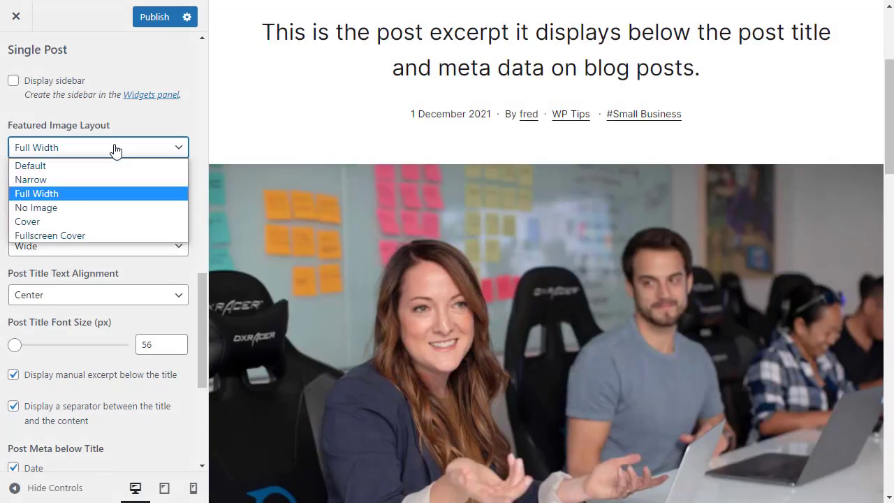
click(58, 210)
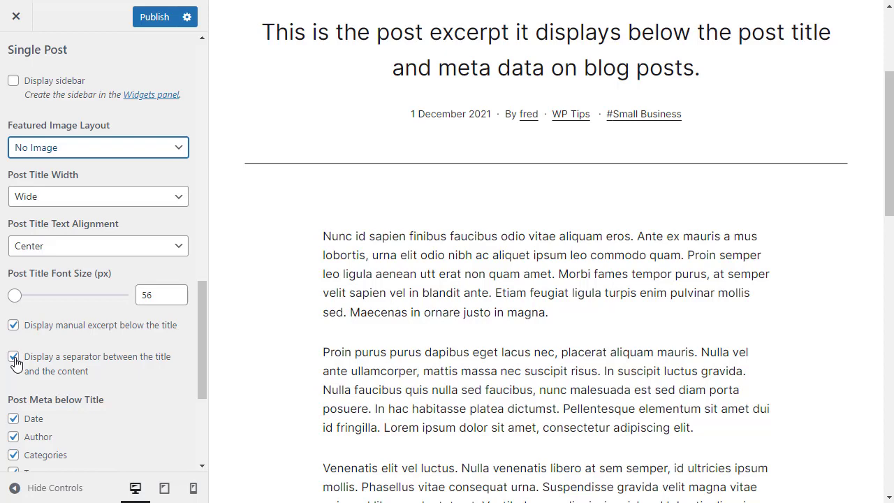
click(14, 358)
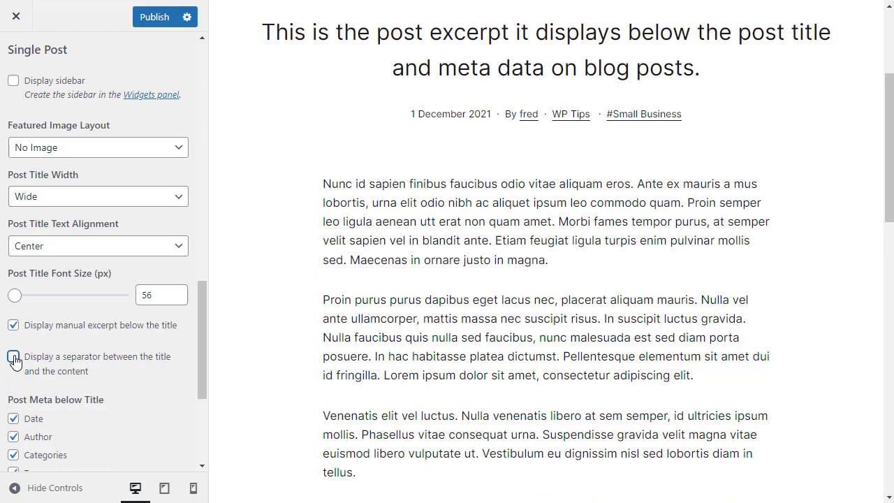
click(14, 358)
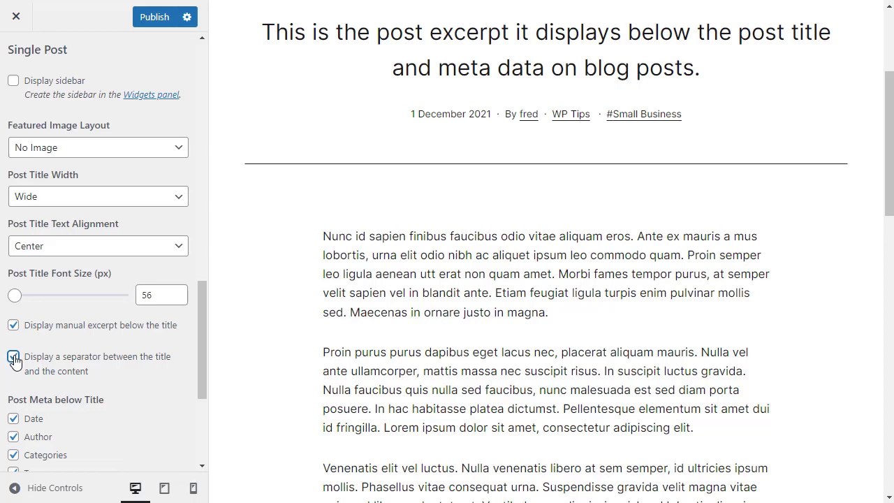
Try the Cover and Fullscreen Cover featured image layouts for single posts.
click(180, 149)
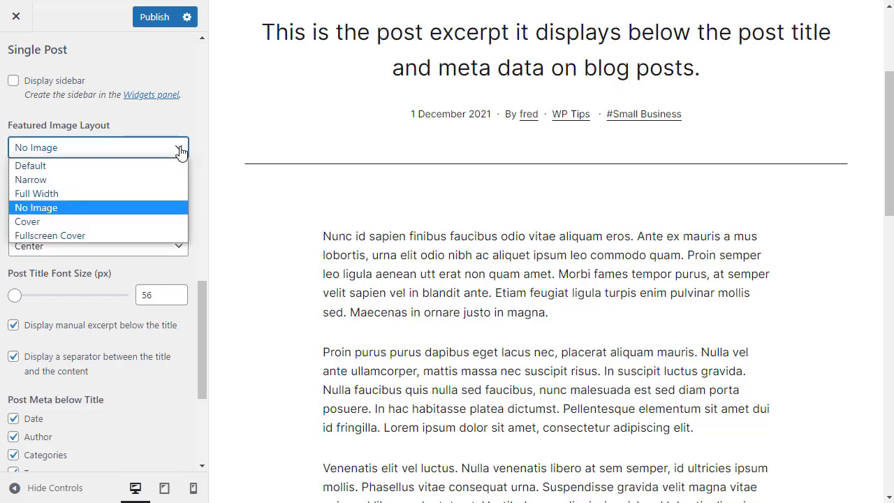
click(60, 222)
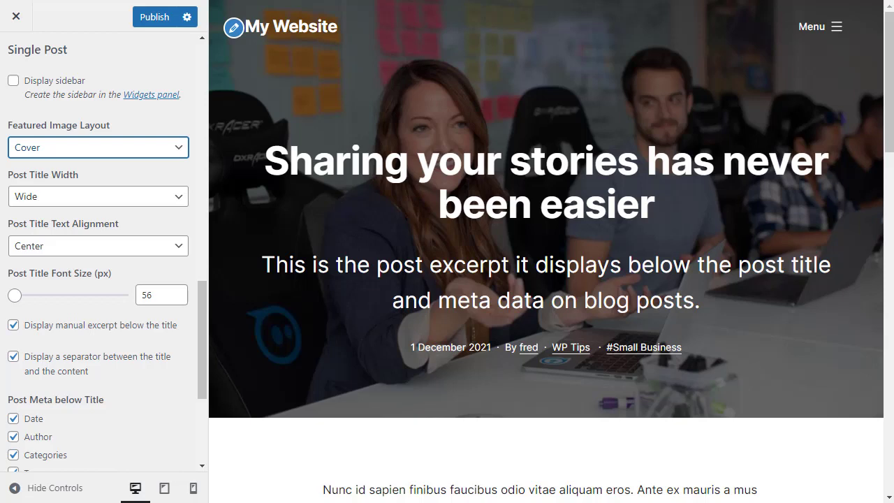
click(155, 148)
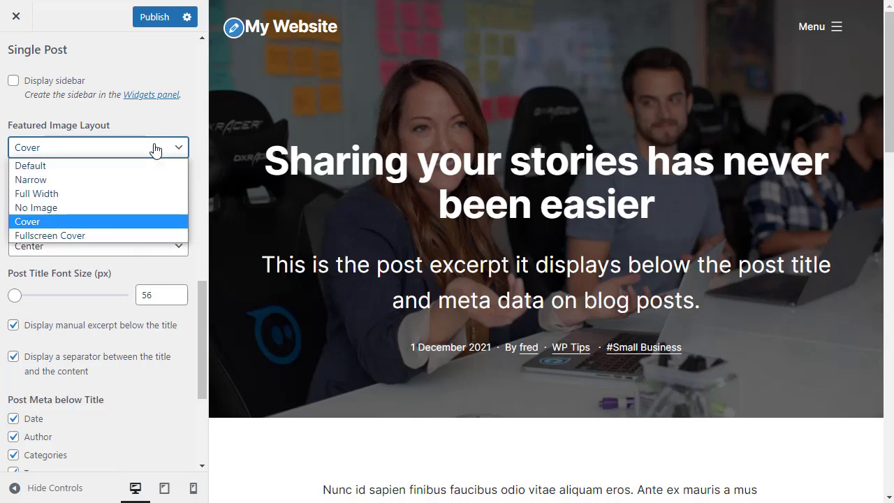
click(79, 237)
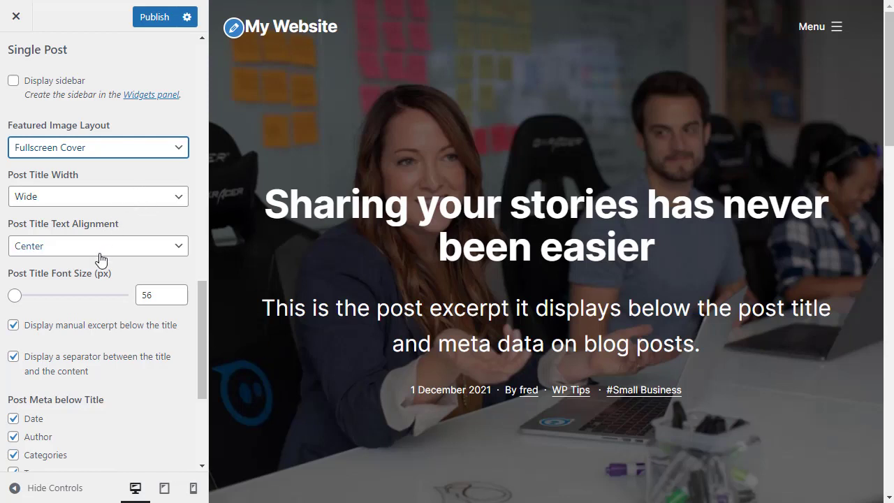
Try the post title font size slider, and hide and restore the date and author below the title.
click(14, 299)
mouse_move(14, 300)
mouse_down()
mouse_move(99, 300)
mouse_move(1, 300)
mouse_up()
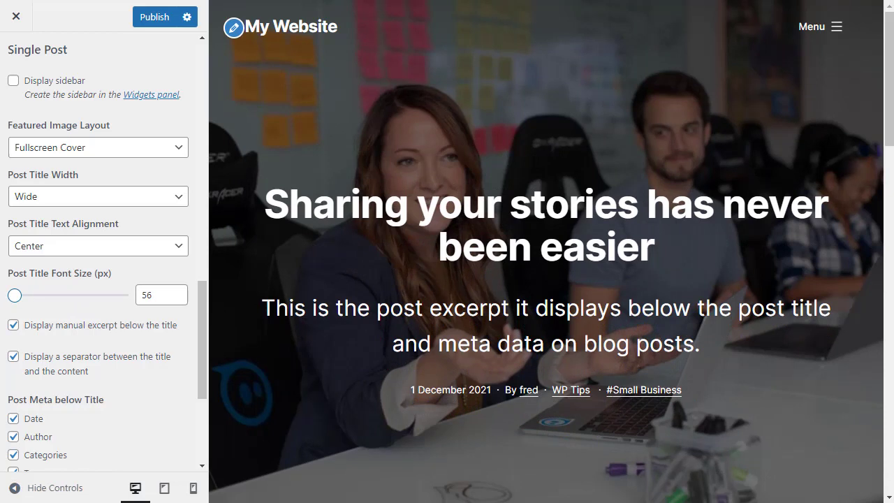
click(13, 419)
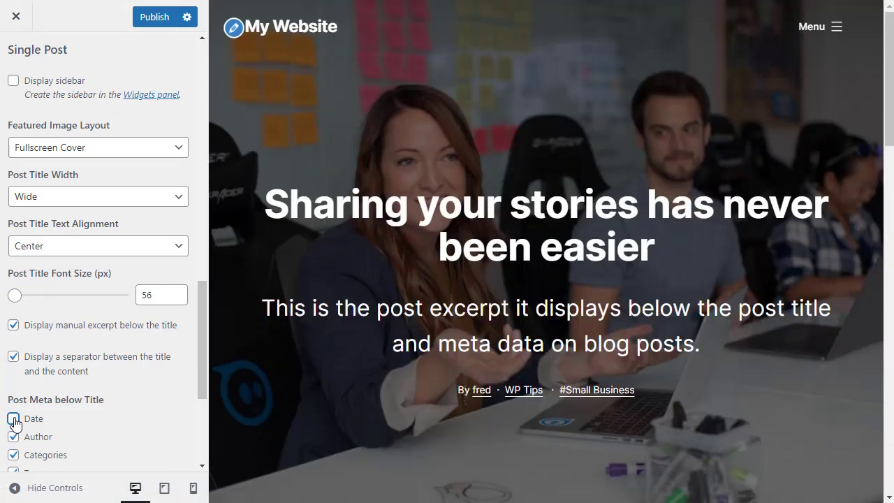
click(13, 437)
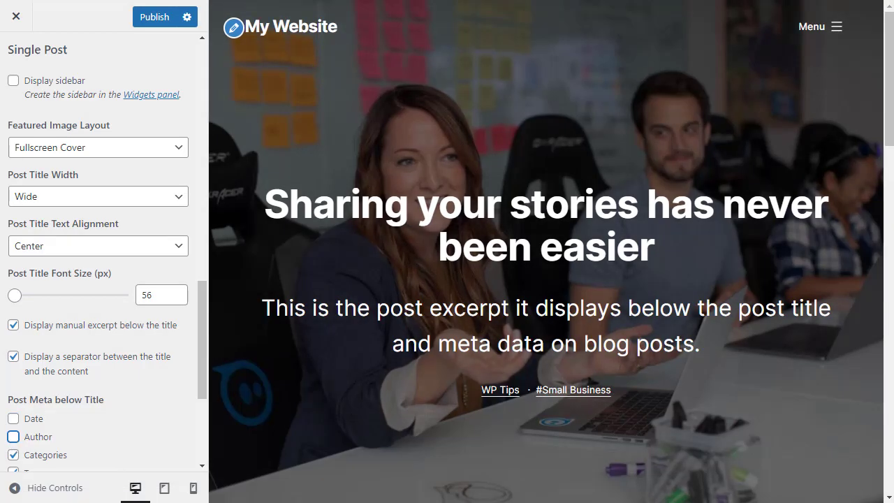
click(13, 436)
click(15, 419)
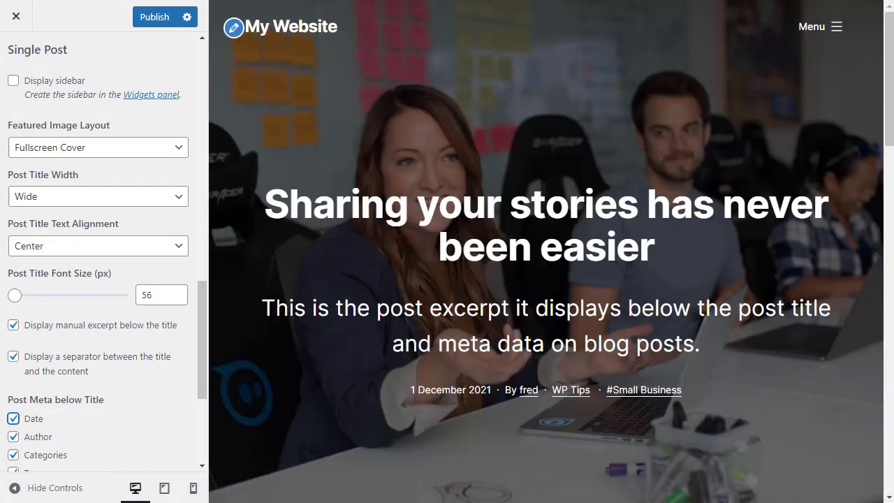
Set the single post featured image layout to Default and look over the title and image in the preview.
click(91, 150)
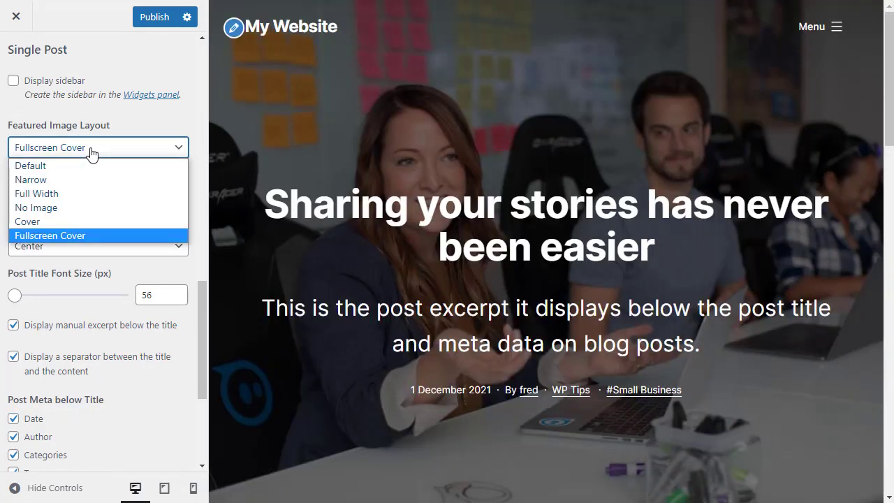
click(77, 164)
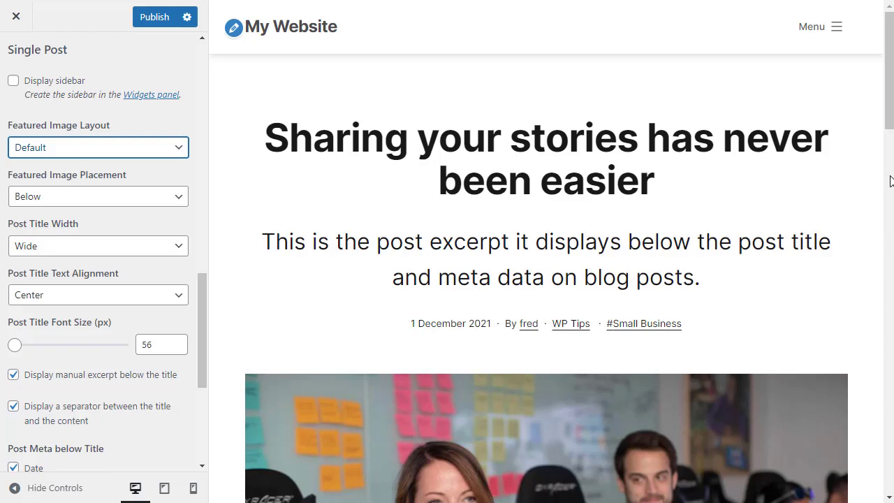
scroll(891, 85, down, 3)
scroll(892, 86, down, 5)
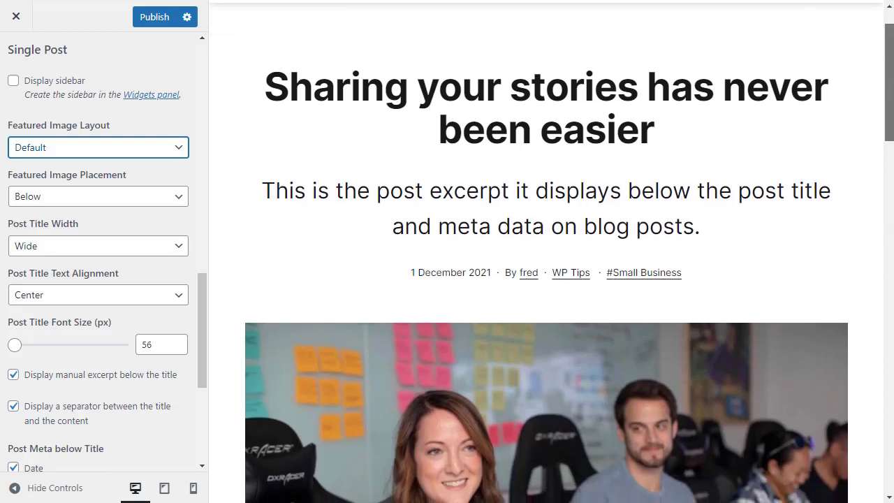
scroll(892, 85, down, 3)
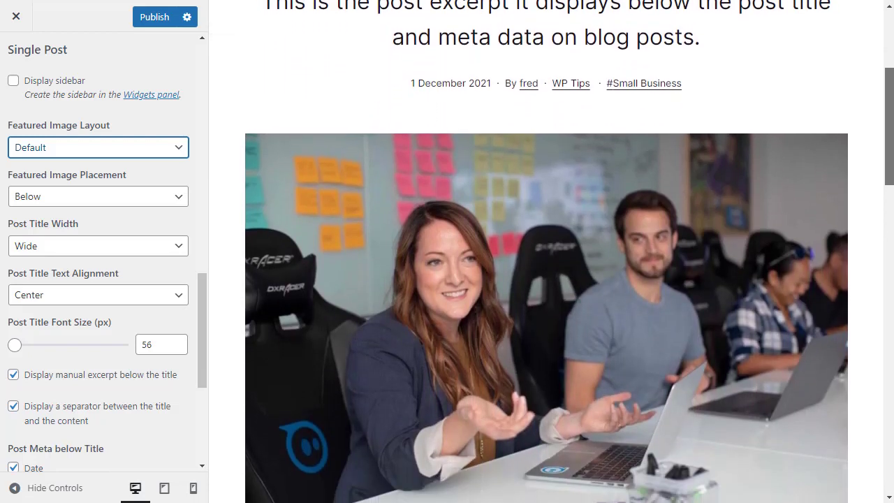
scroll(891, 85, down, 1)
scroll(263, 77, up, 5)
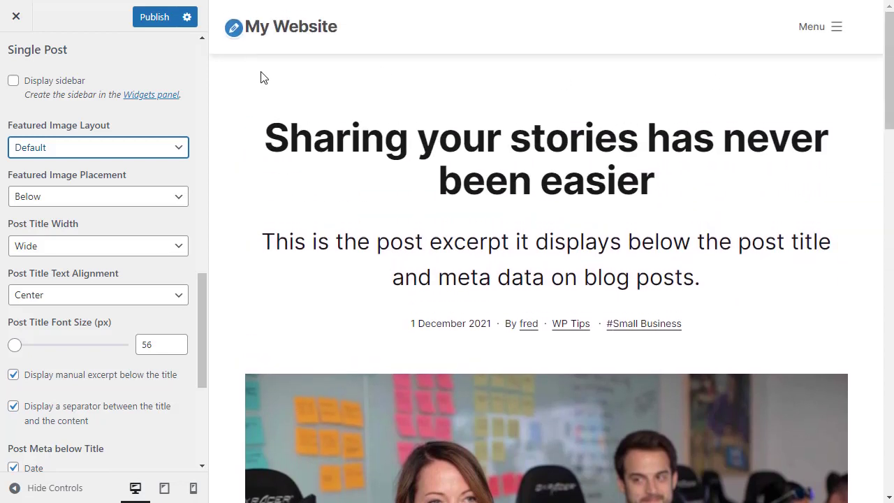
Set the single post featured image layout to Fullscreen Cover.
click(55, 153)
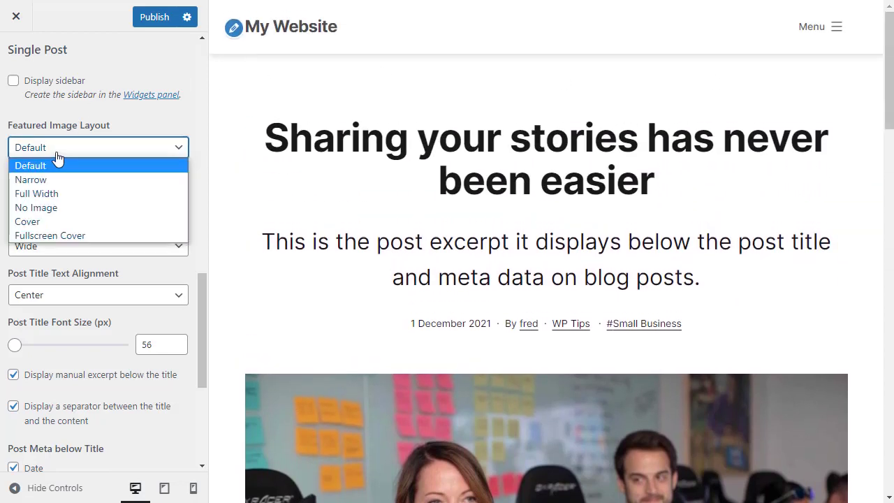
click(52, 235)
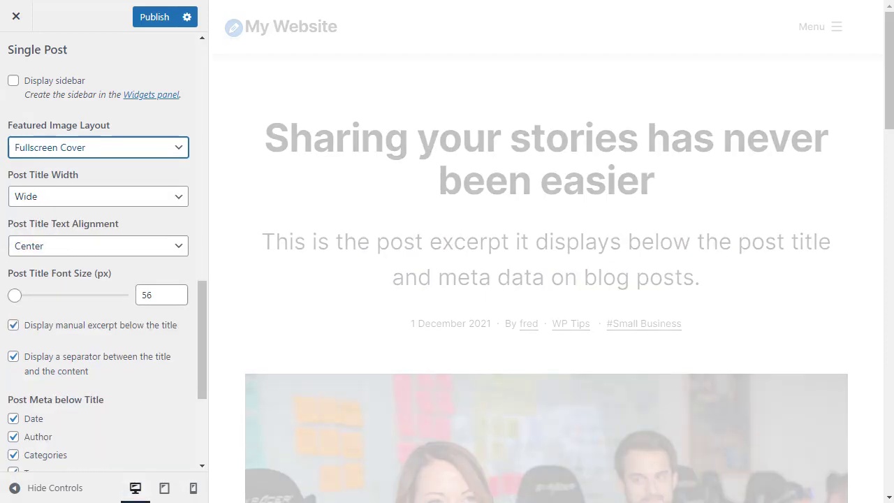
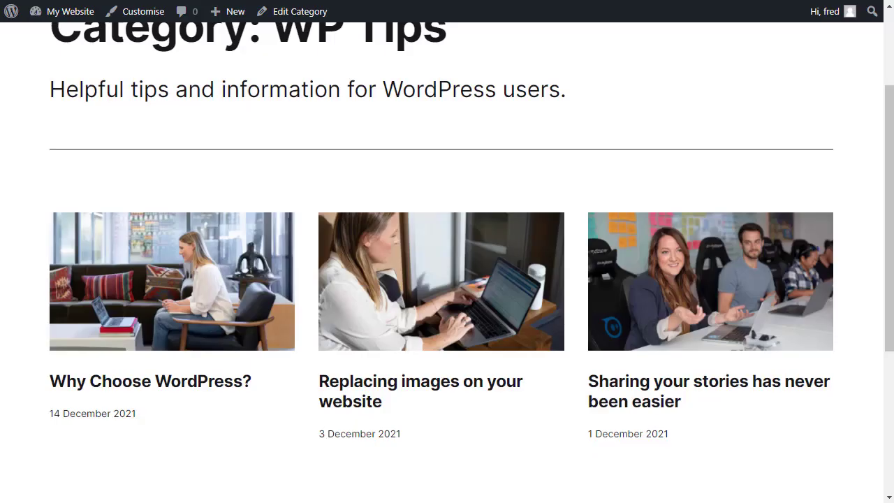
Open the customiser from the WP Tips category page and go to the Twentig blog options.
click(134, 13)
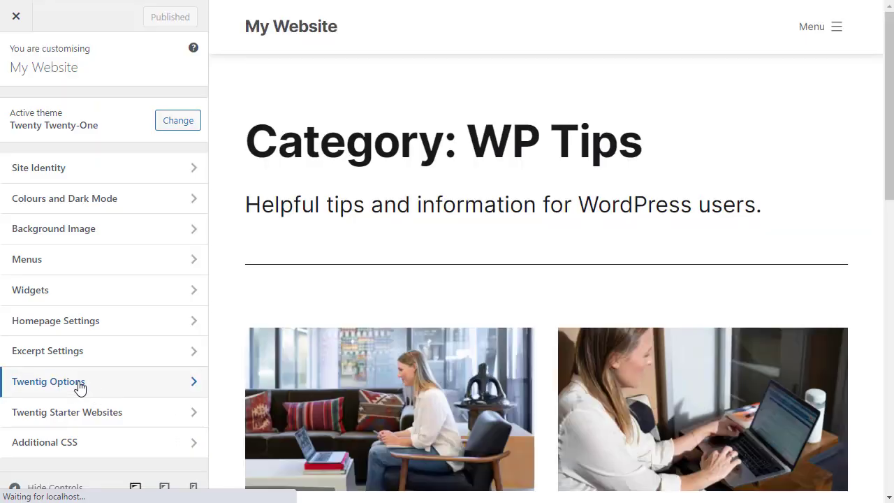
click(80, 385)
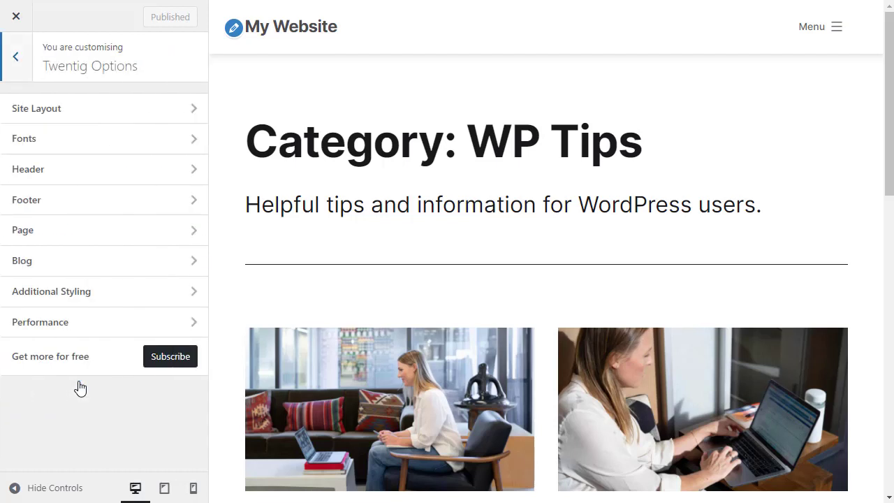
click(66, 259)
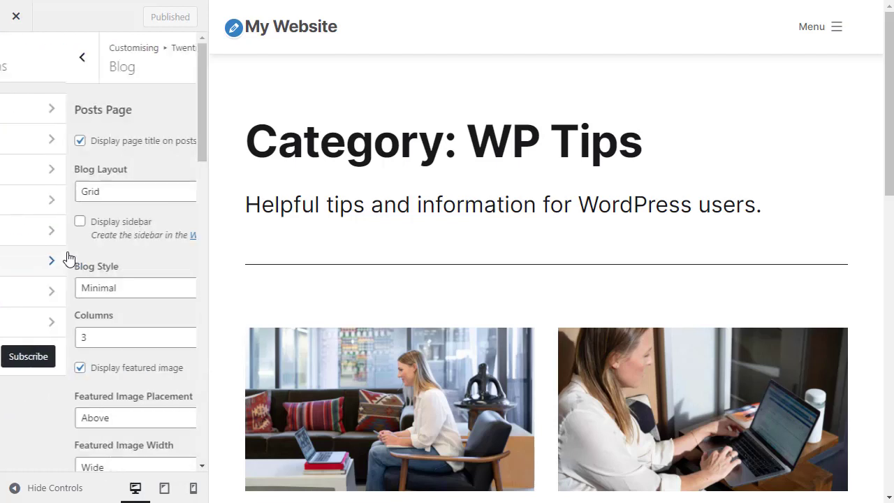
Set the single post featured image layout to Default and publish the change.
drag(202, 90, 188, 328)
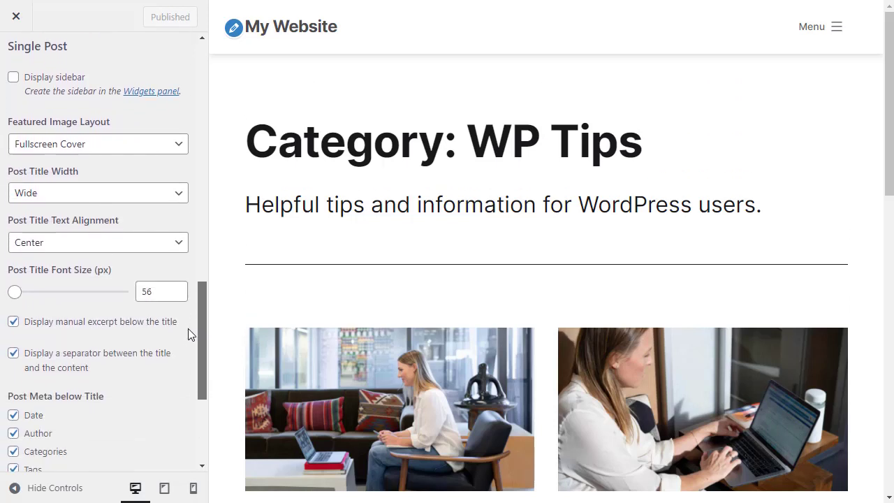
click(120, 146)
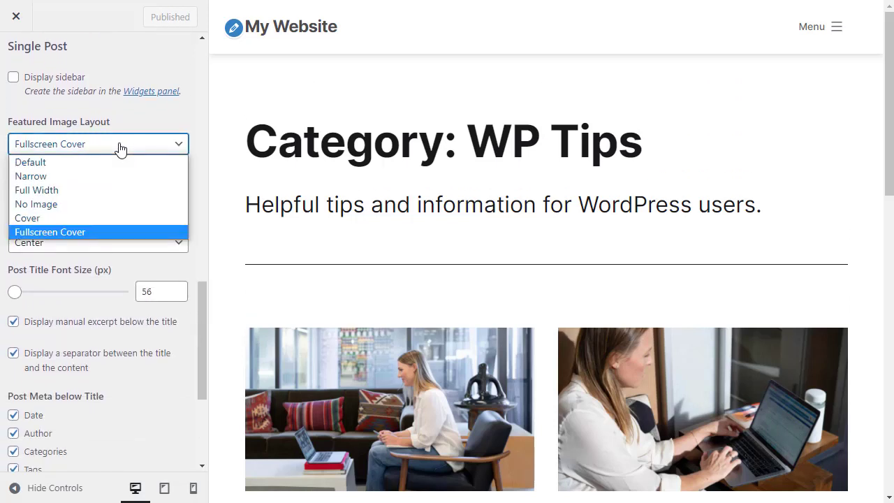
click(65, 169)
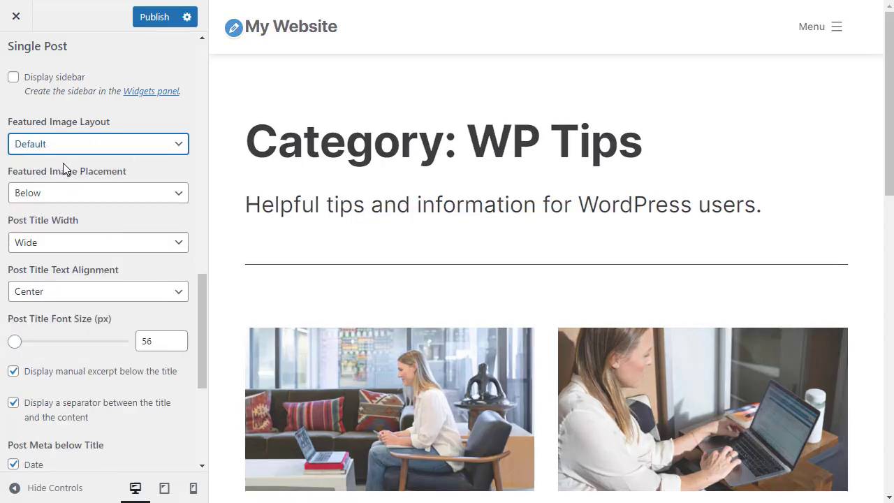
click(139, 24)
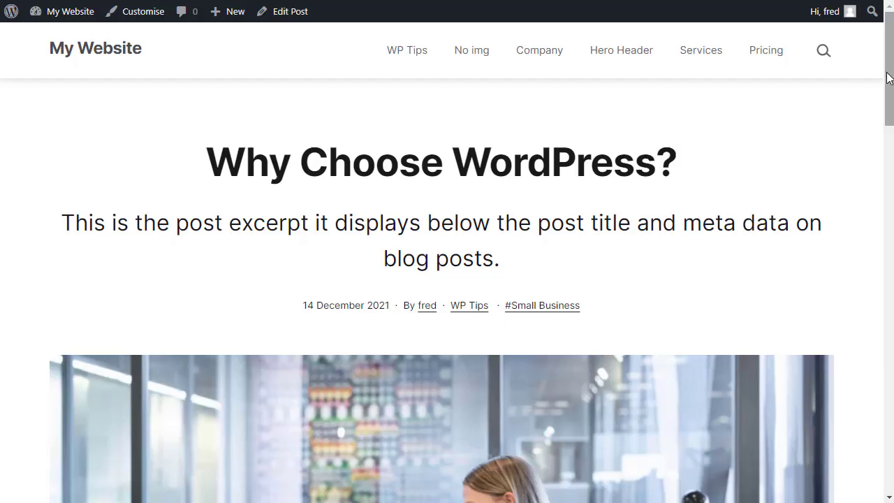
Look over the title, excerpt, meta data and featured image on several published WP Tips posts.
scroll(892, 104, down, 3)
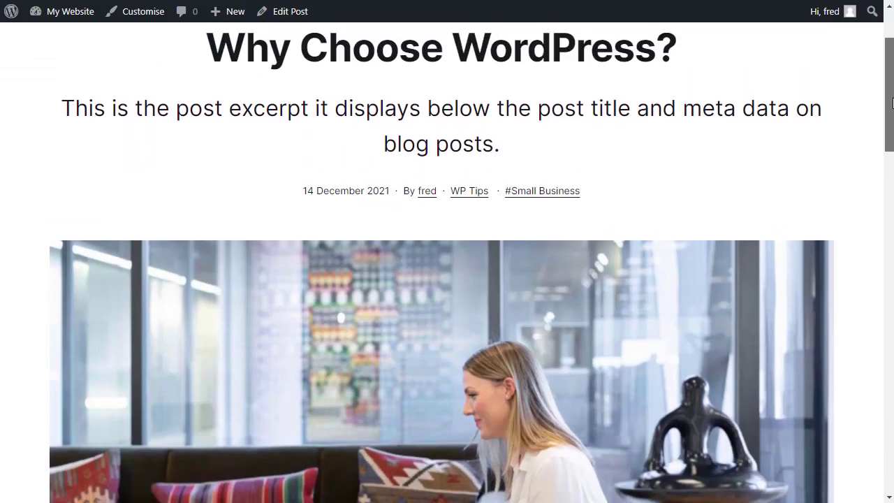
scroll(892, 104, up, 2)
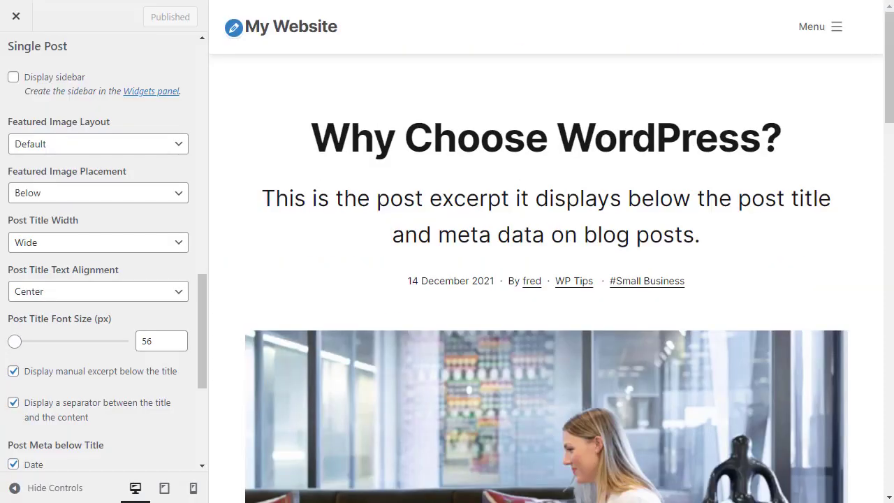
drag(891, 90, 891, 64)
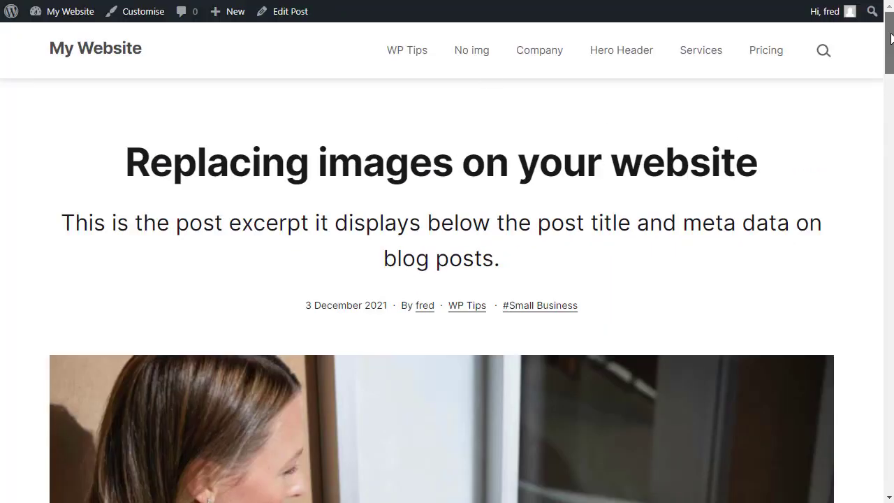
mouse_move(891, 39)
mouse_down()
mouse_move(888, 134)
mouse_move(889, 42)
mouse_up()
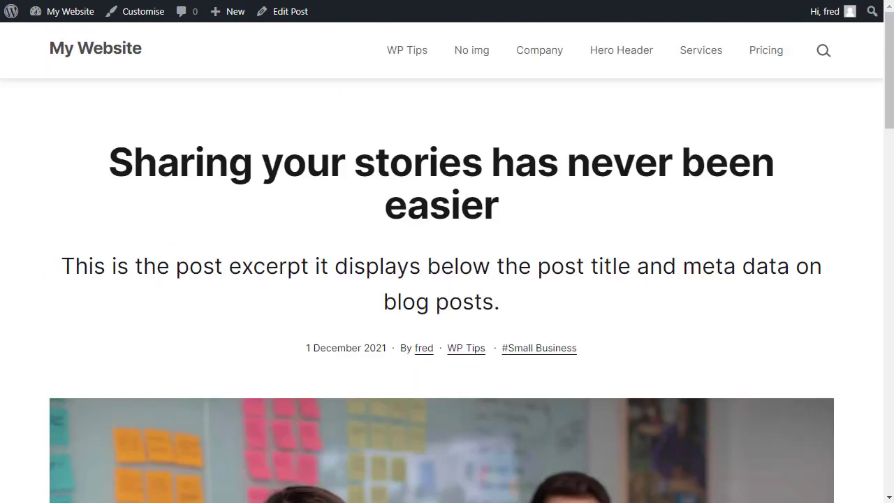
drag(889, 48, 889, 95)
scroll(441, 279, up, 3)
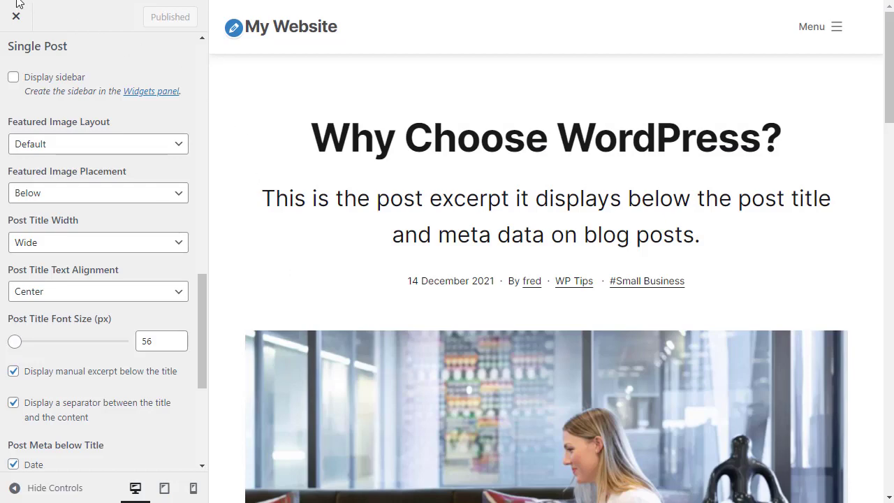
Load the Company page in the customiser preview and open the Twentig options for pages.
drag(202, 297, 216, 33)
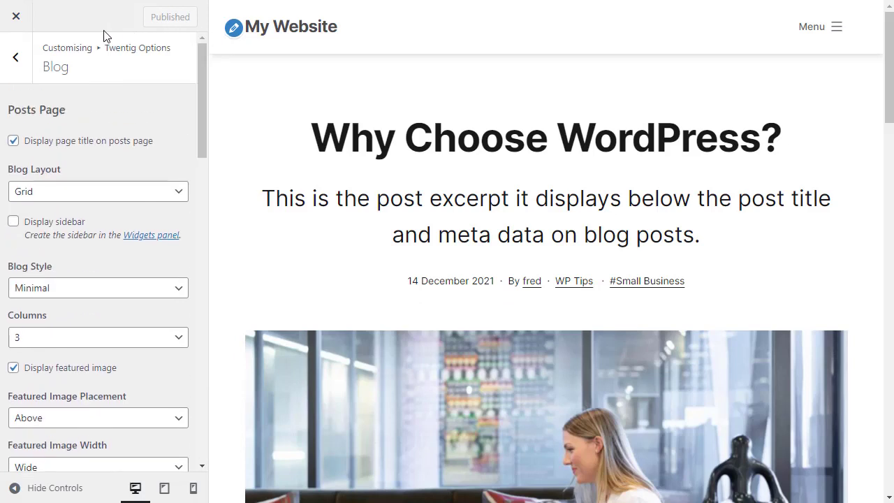
click(16, 62)
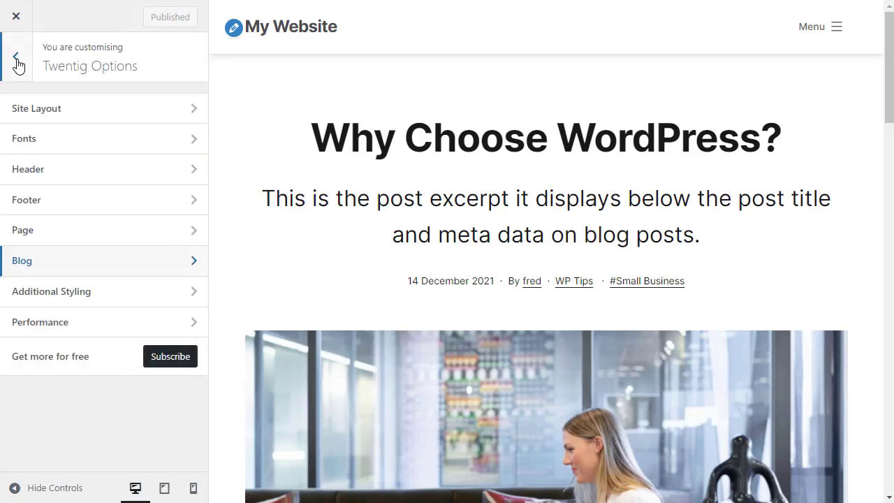
click(41, 239)
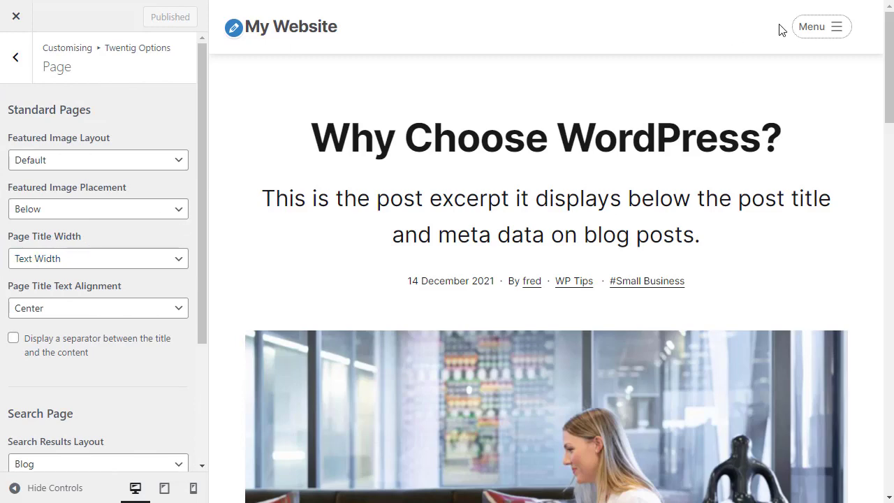
click(820, 29)
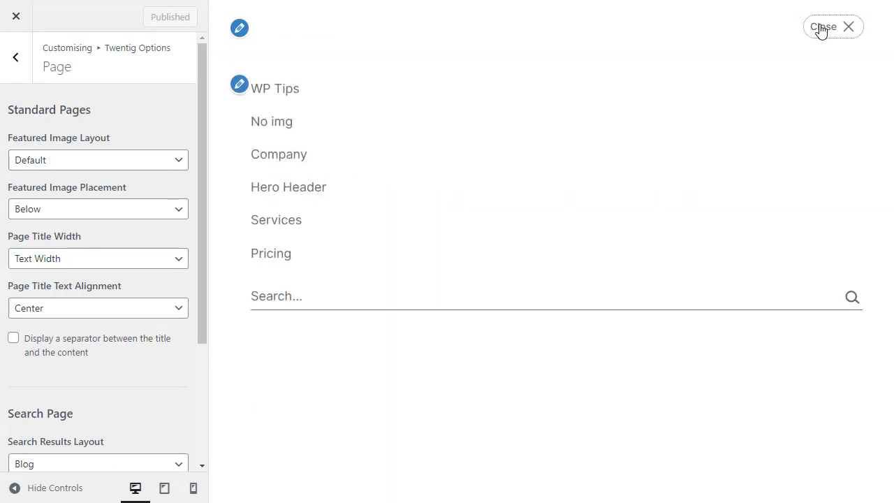
click(303, 158)
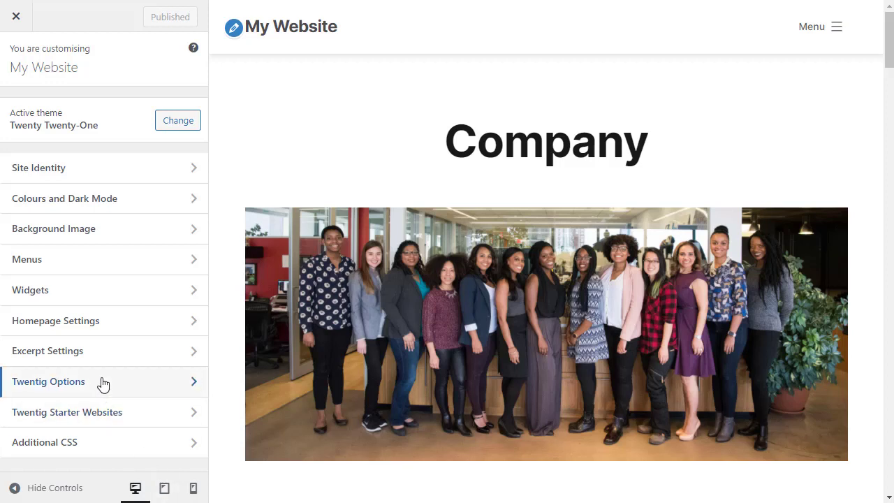
click(63, 389)
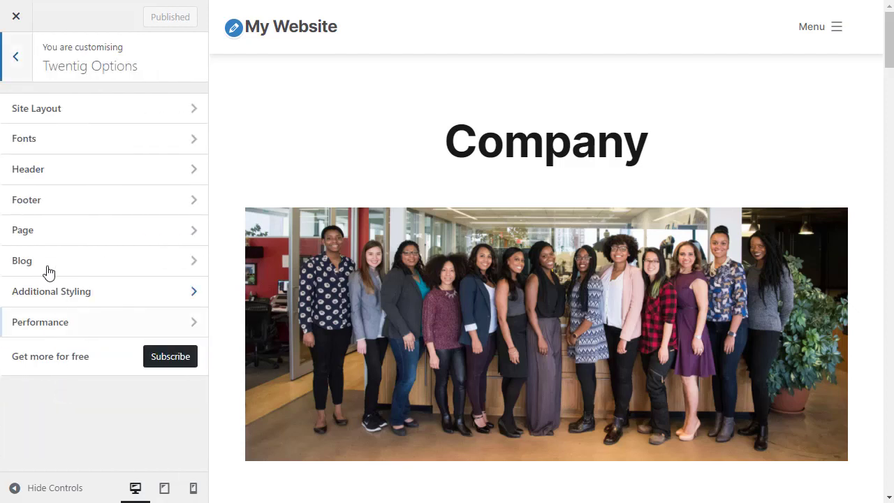
click(44, 231)
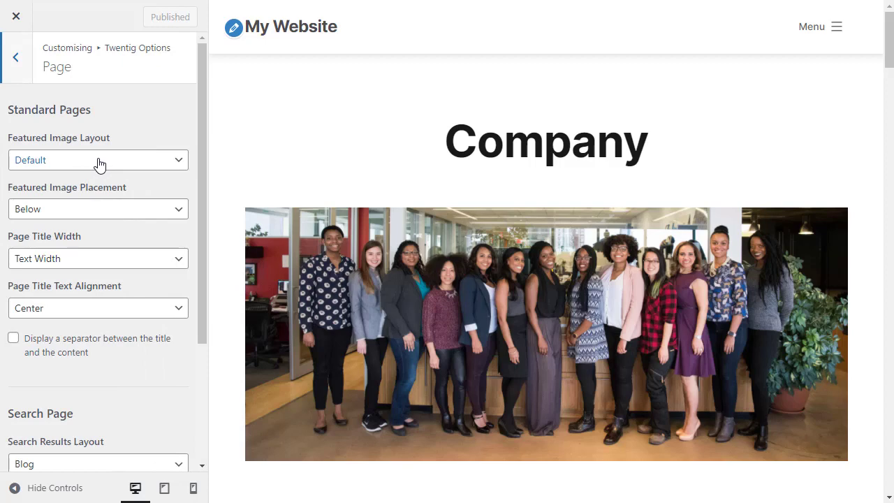
Try the Narrow, Full Width and Cover featured image layouts for standard pages on the Company page.
click(65, 160)
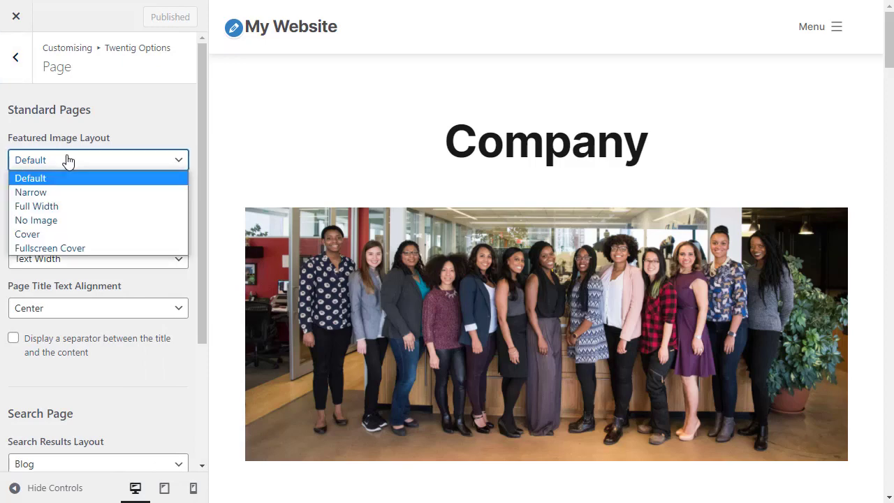
click(65, 193)
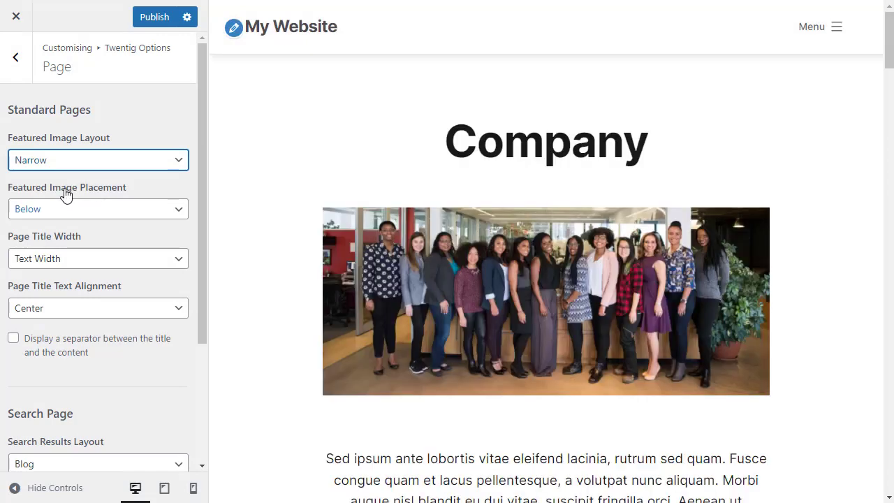
click(47, 160)
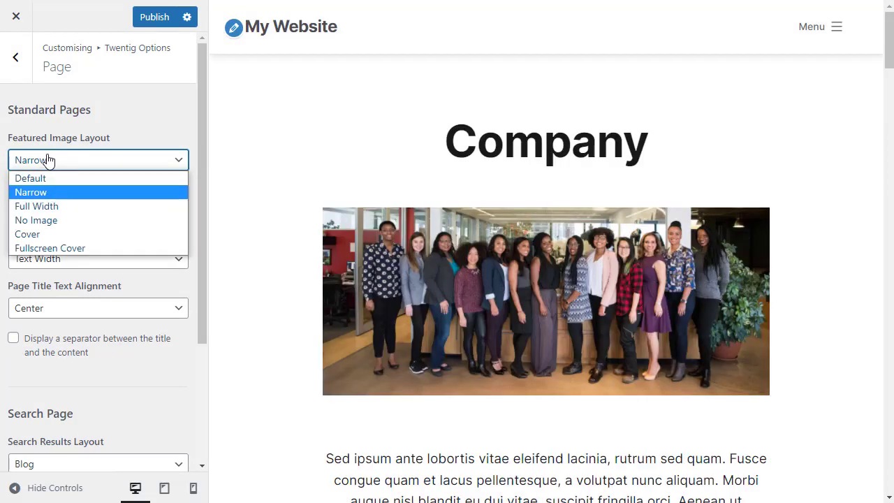
click(48, 206)
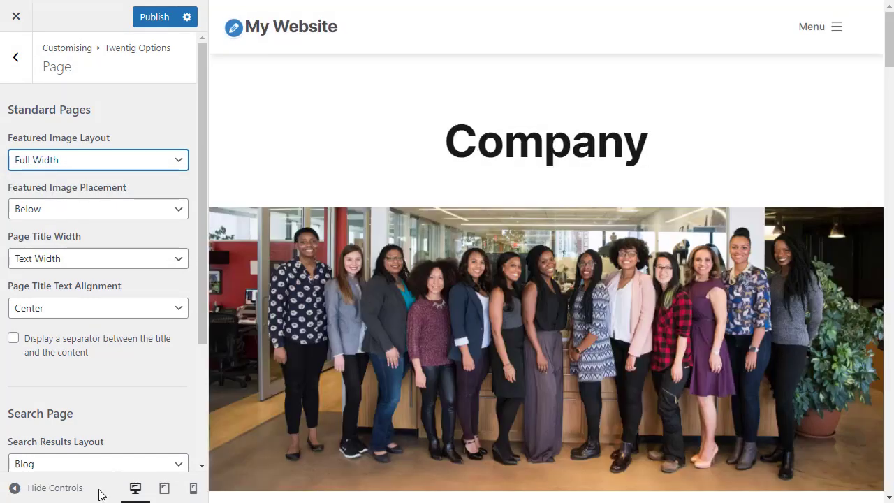
click(84, 155)
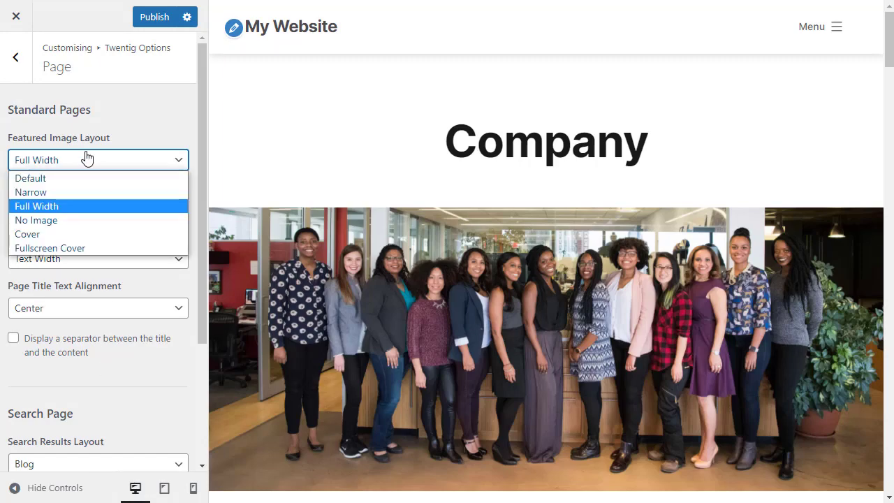
click(38, 233)
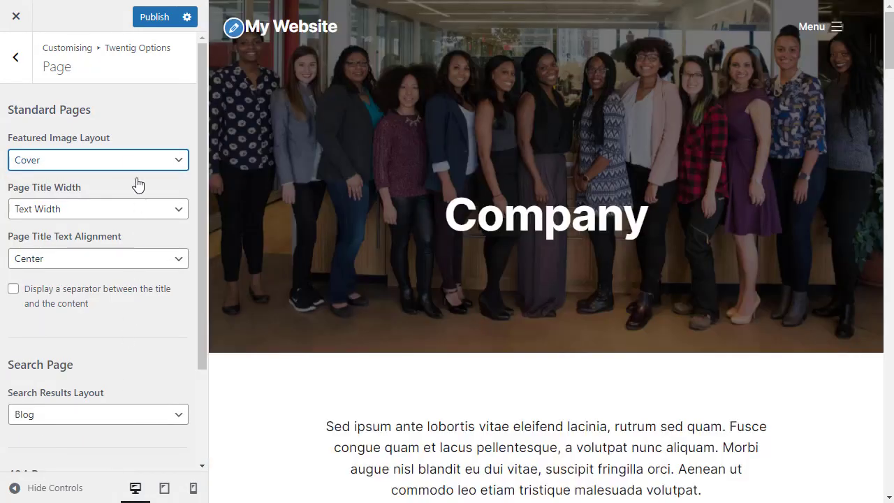
Set the standard pages' featured image layout to Fullscreen Cover and publish the change.
click(125, 162)
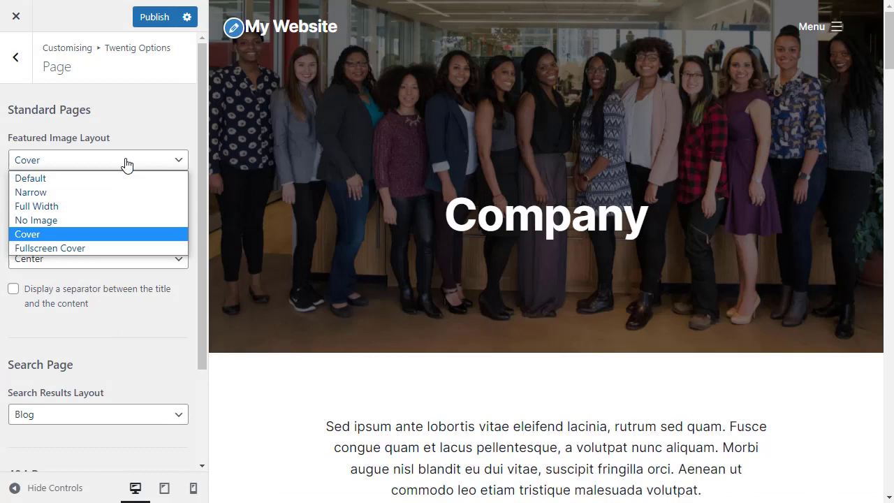
click(79, 249)
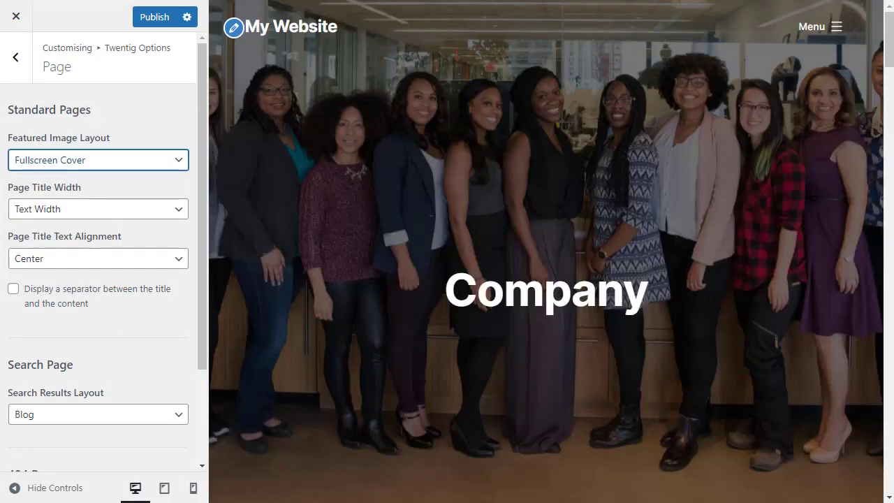
click(146, 19)
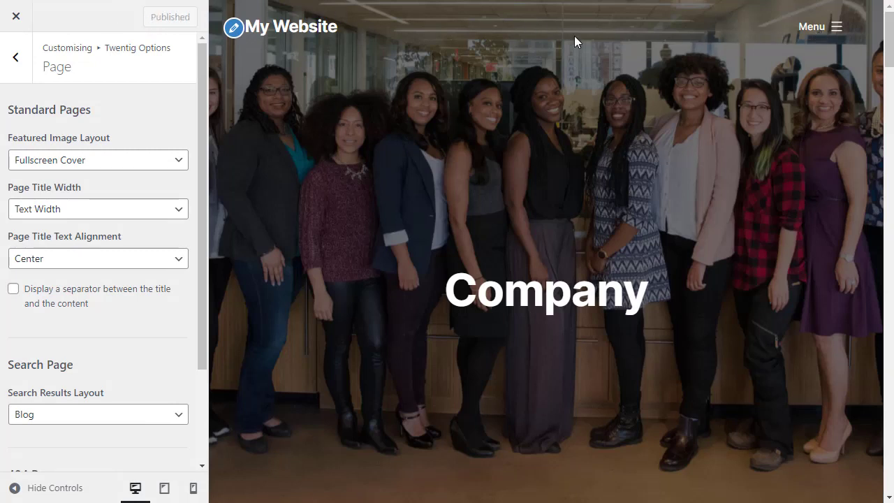
Leave the customiser, visit the Hero Header page on the site and open it in the page editor.
click(7, 19)
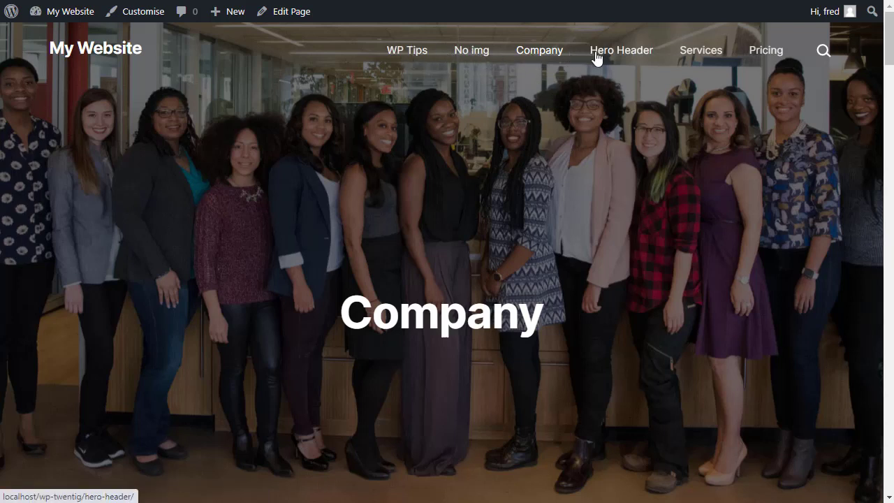
click(701, 50)
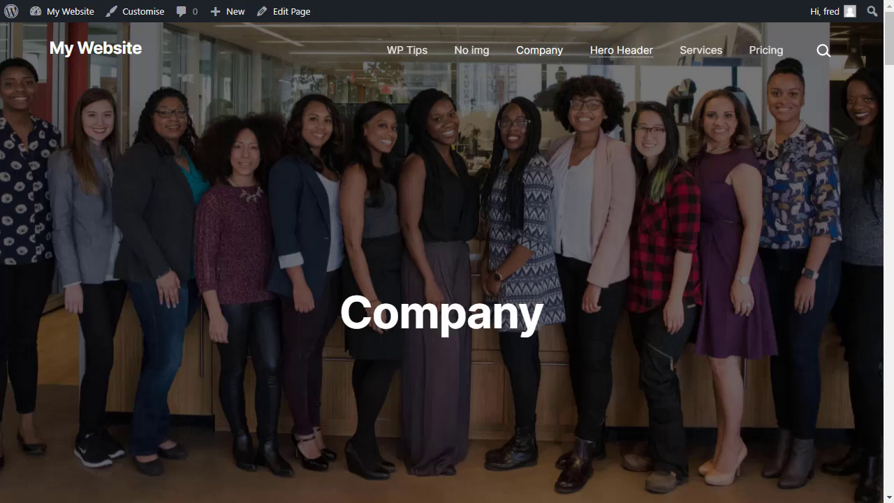
click(621, 50)
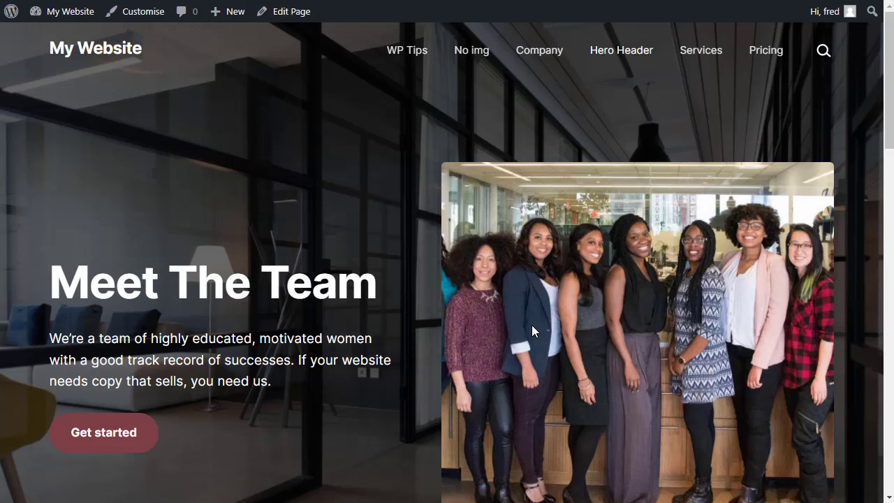
click(292, 15)
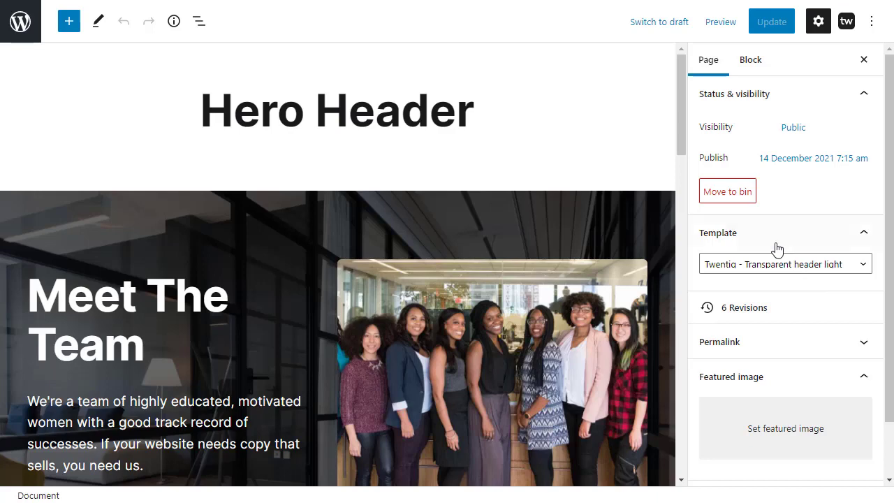
Check the block settings, return to the page settings, and hide and reshow the settings sidebar.
click(754, 64)
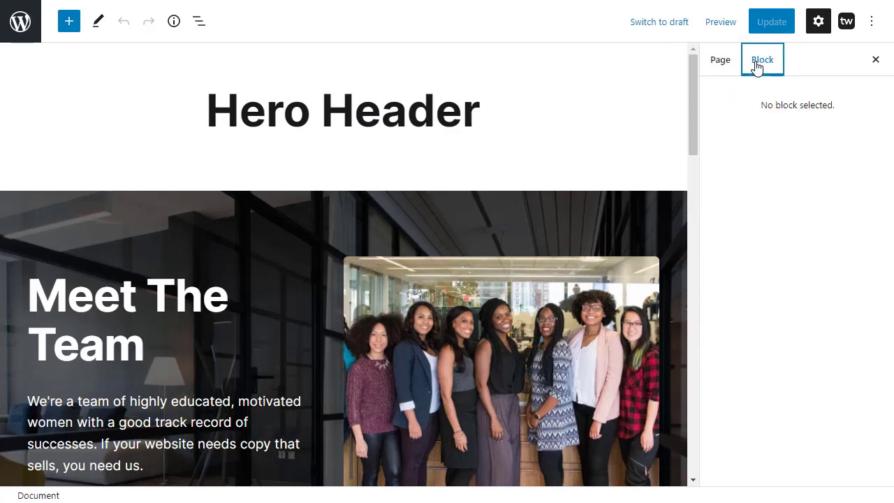
click(719, 64)
click(819, 23)
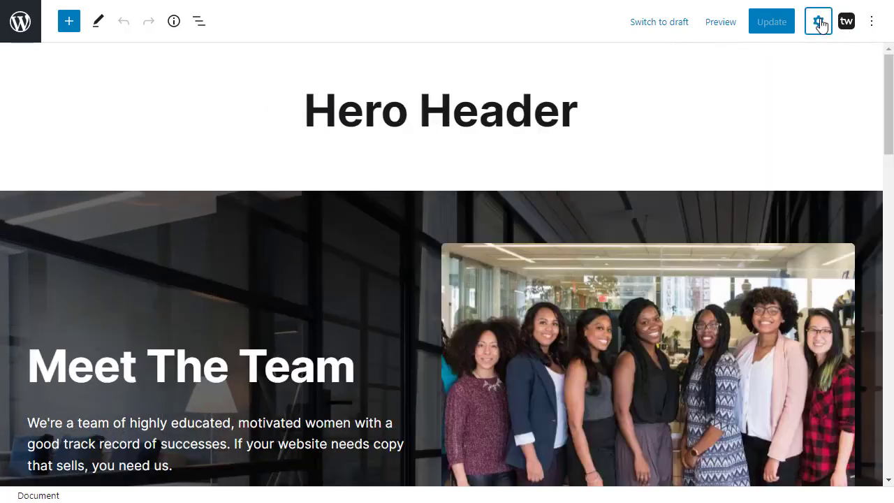
click(819, 28)
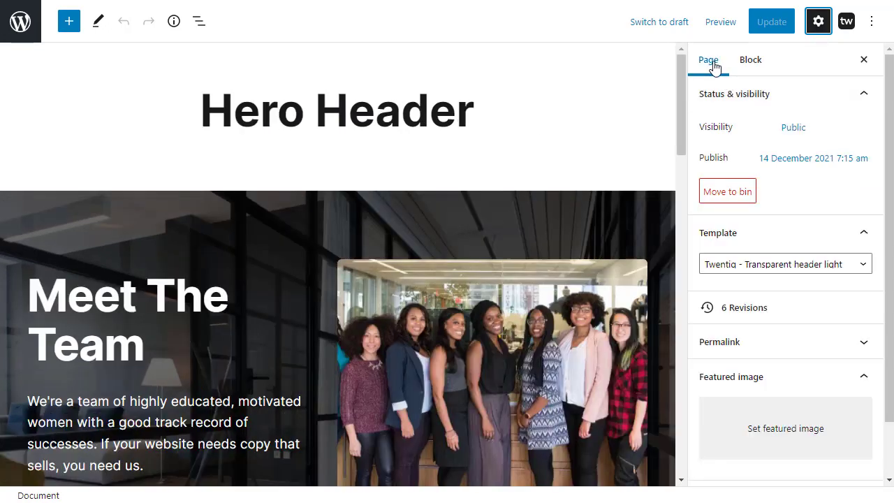
Set the Hero Header page's template to Twentig - No title, update the page and check it on the site.
click(763, 270)
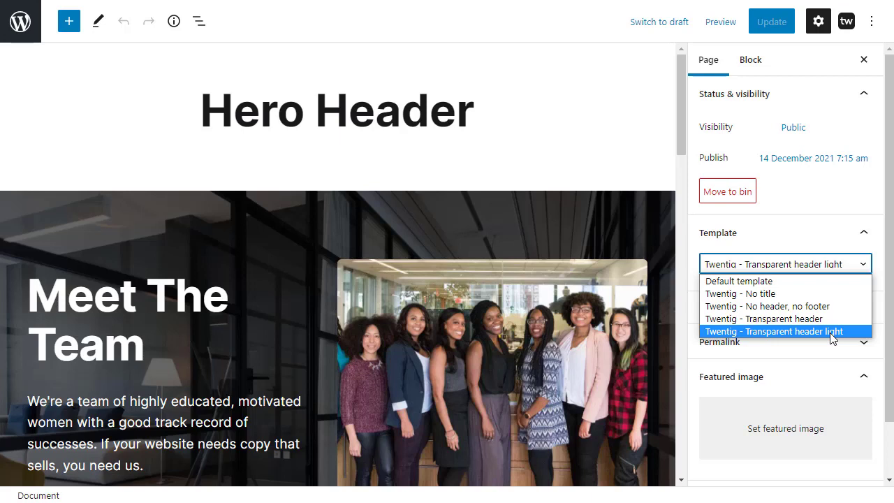
click(830, 334)
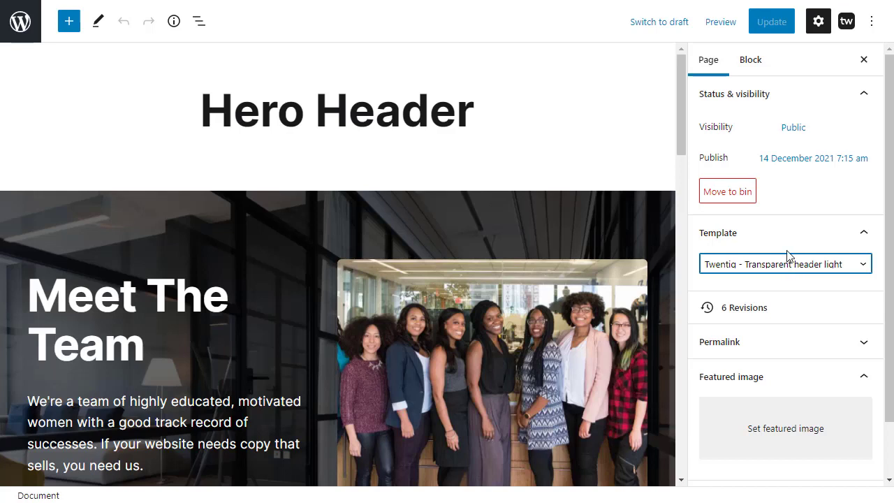
click(779, 262)
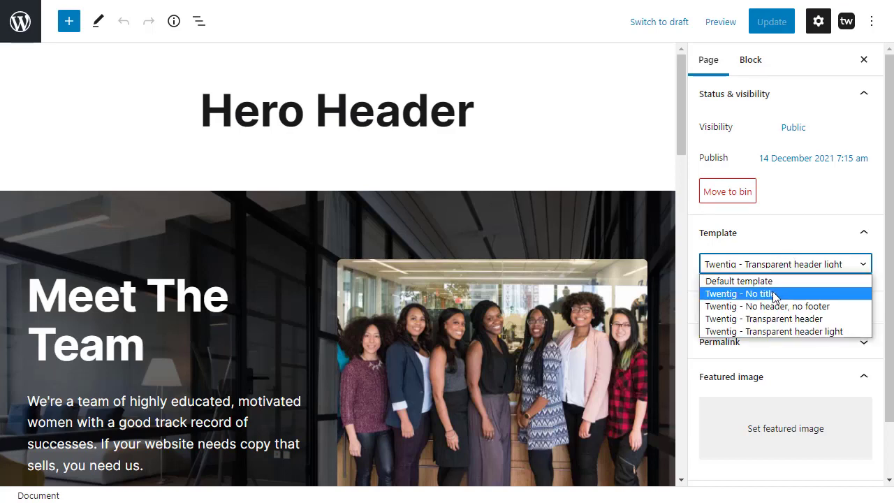
click(773, 294)
click(773, 22)
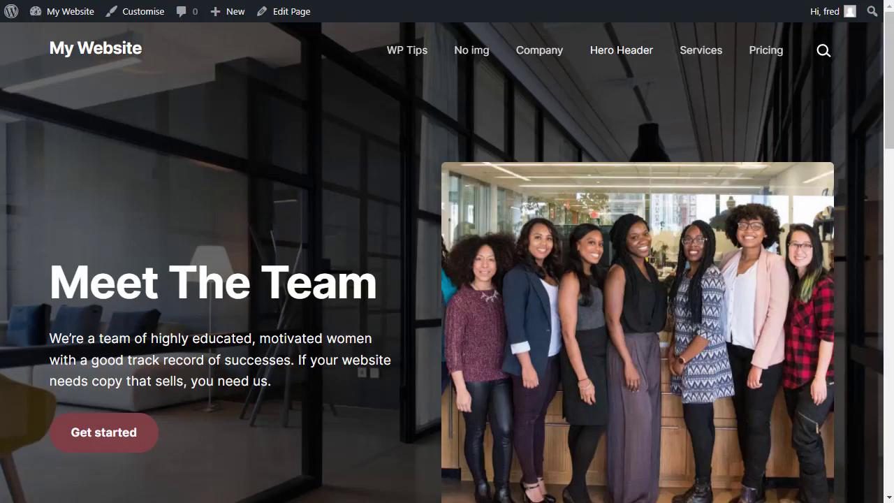
scroll(446, 263, down, 1)
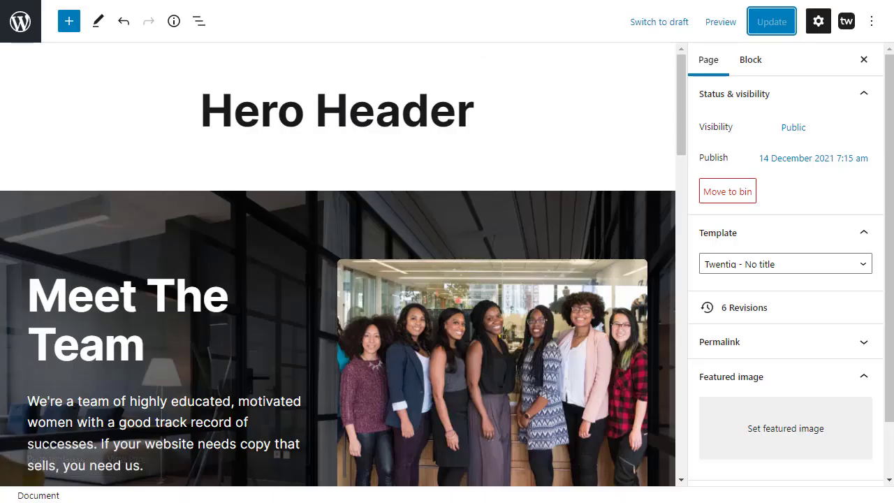
Set the Hero Header page's template to Default template, update it and look over the reloaded live page.
click(800, 264)
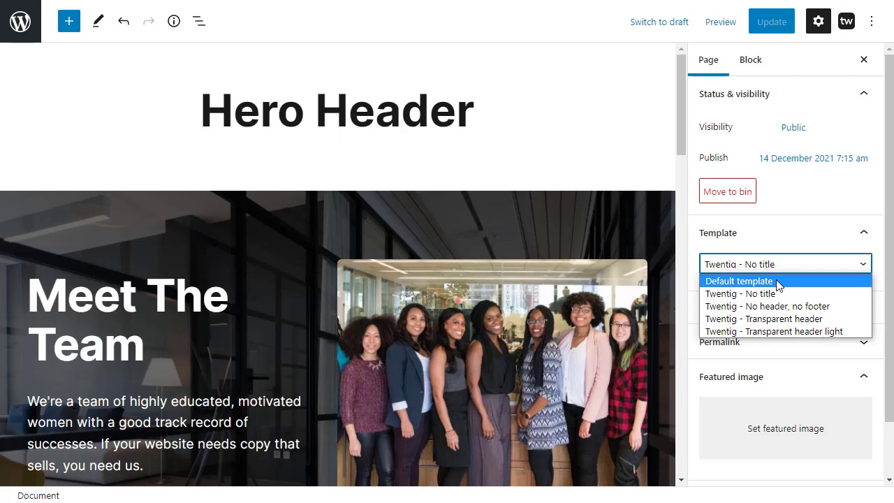
click(777, 281)
click(770, 22)
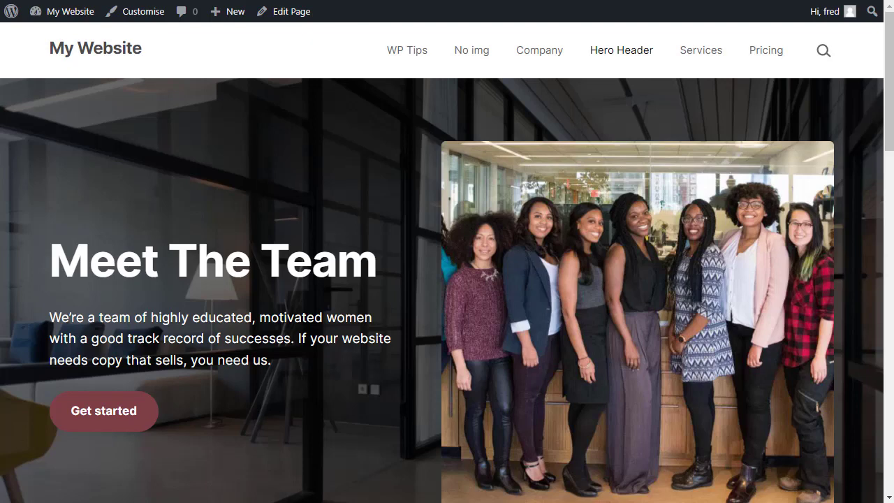
key(F5)
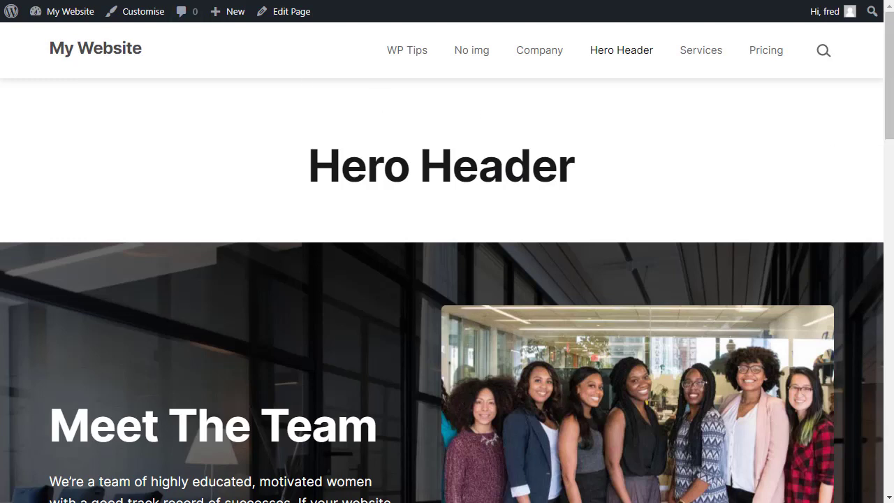
drag(892, 77, 892, 133)
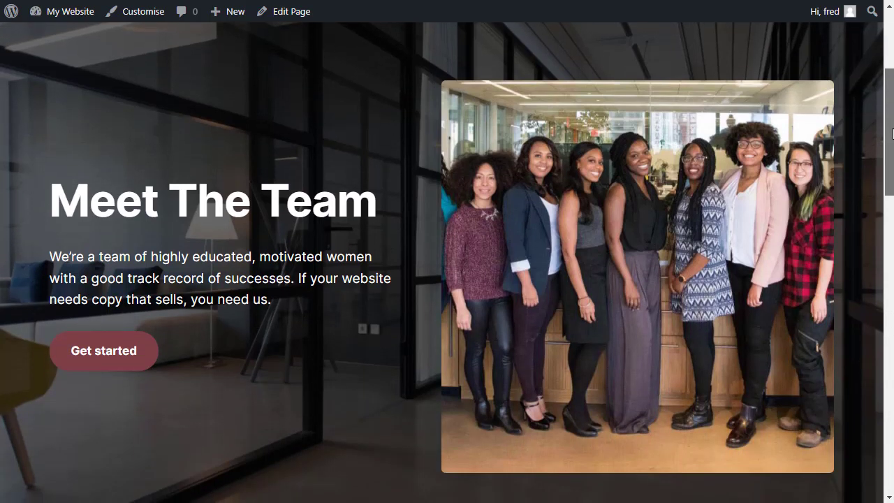
drag(891, 132, 891, 129)
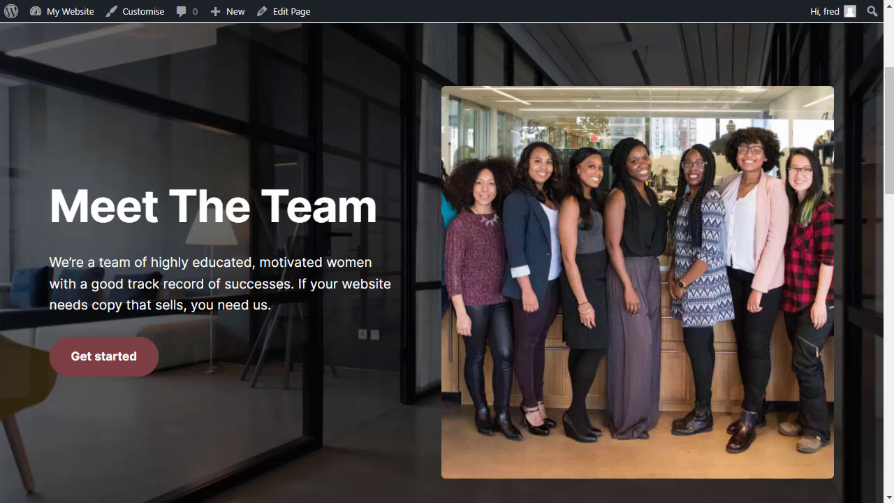
scroll(888, 105, up, 3)
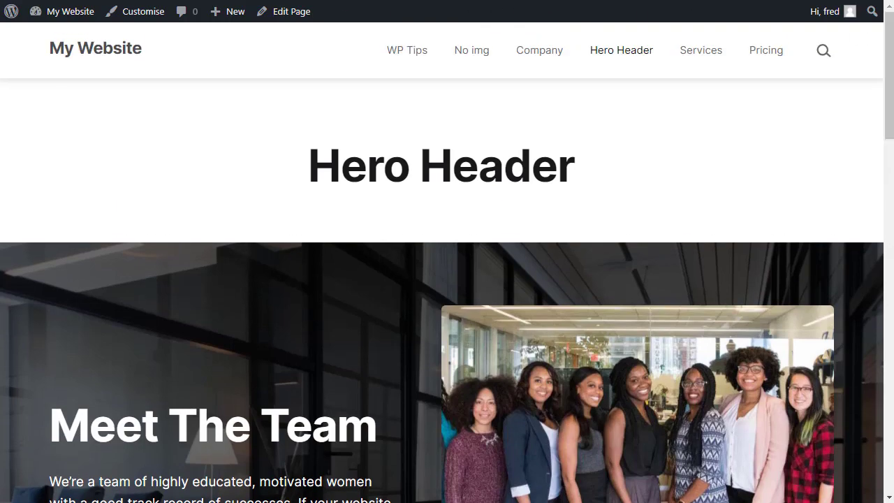
Return to the page editor, set the template to Twentig - Transparent header light, update and view the page.
key(ctrl+Tab)
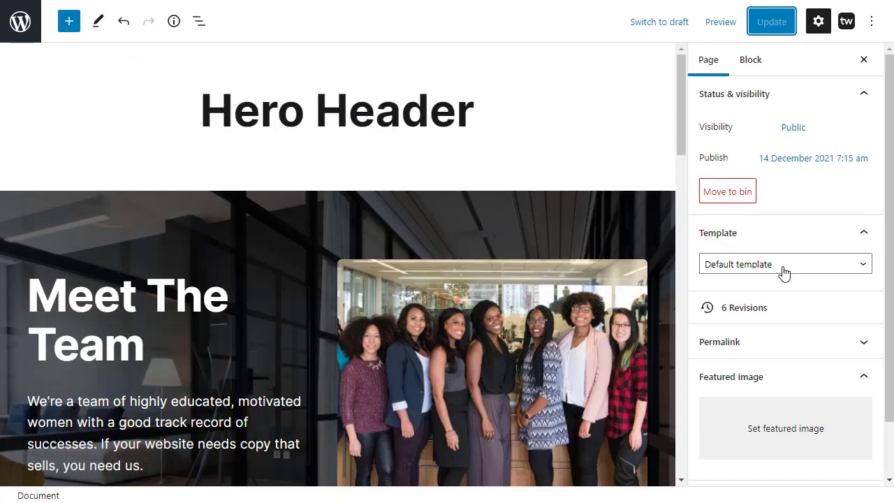
click(783, 269)
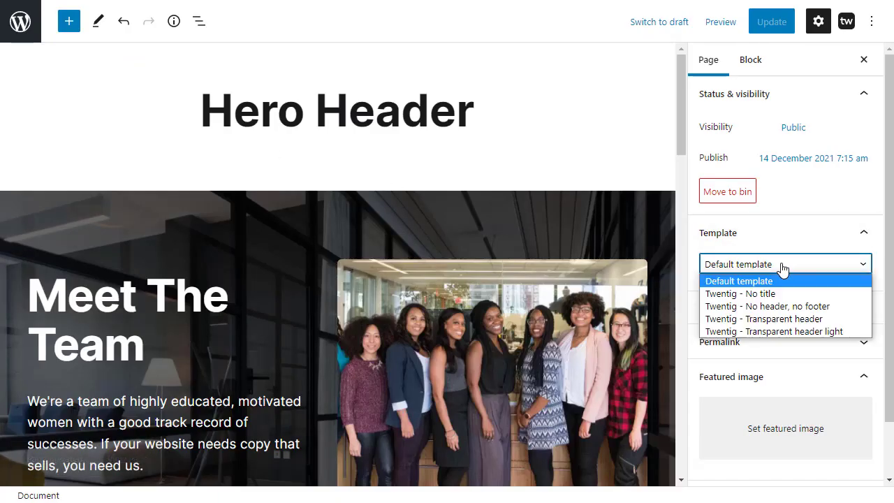
click(814, 332)
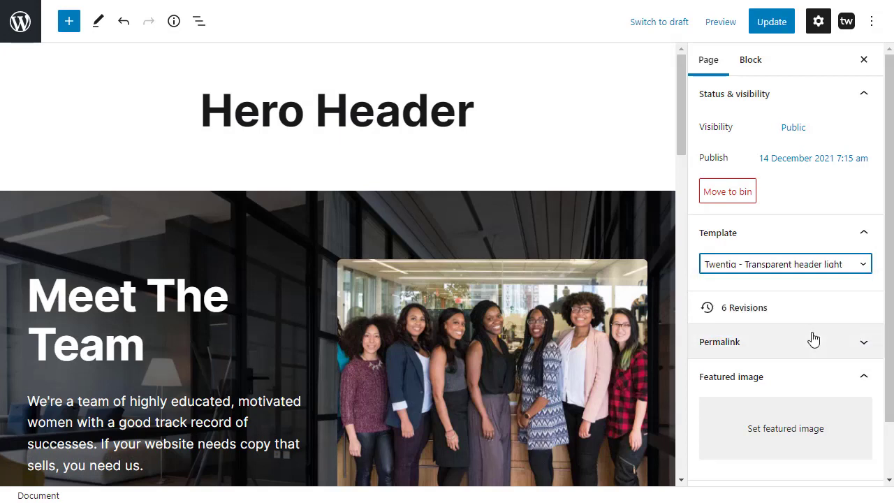
click(771, 23)
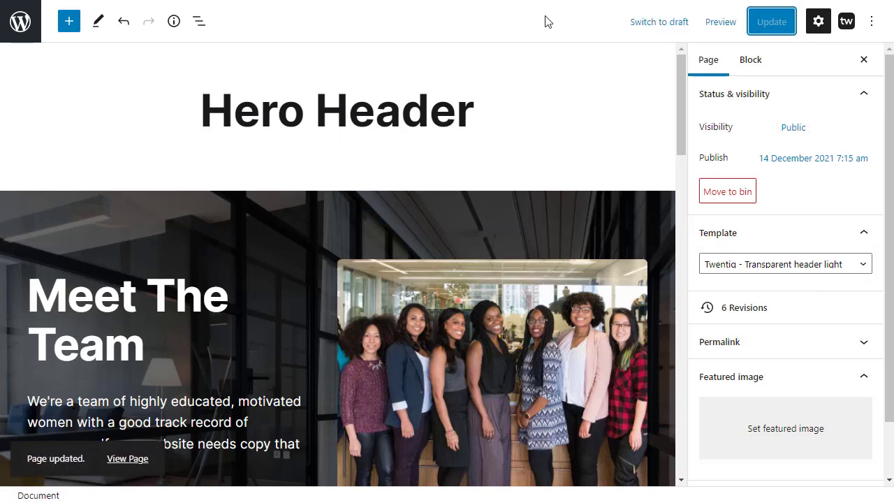
click(128, 459)
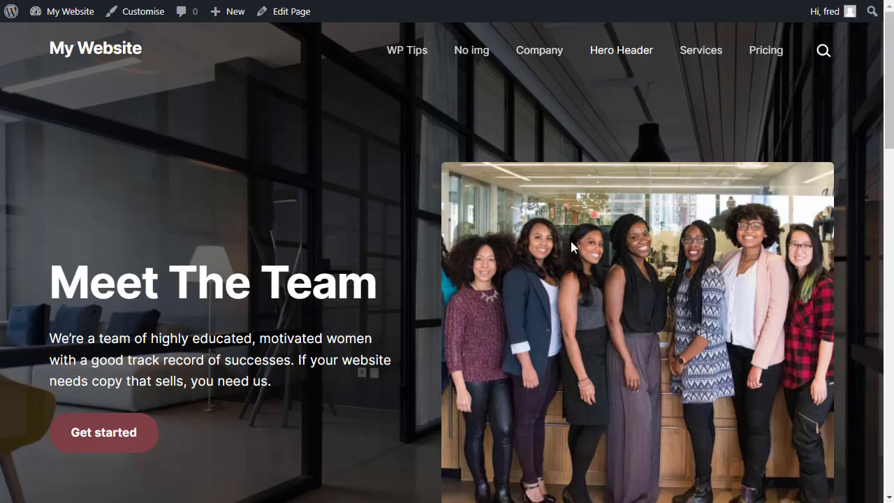
Reopen the Hero Header page for editing and examine its Cover, Media and Text, and Paragraph blocks in the block list.
click(292, 11)
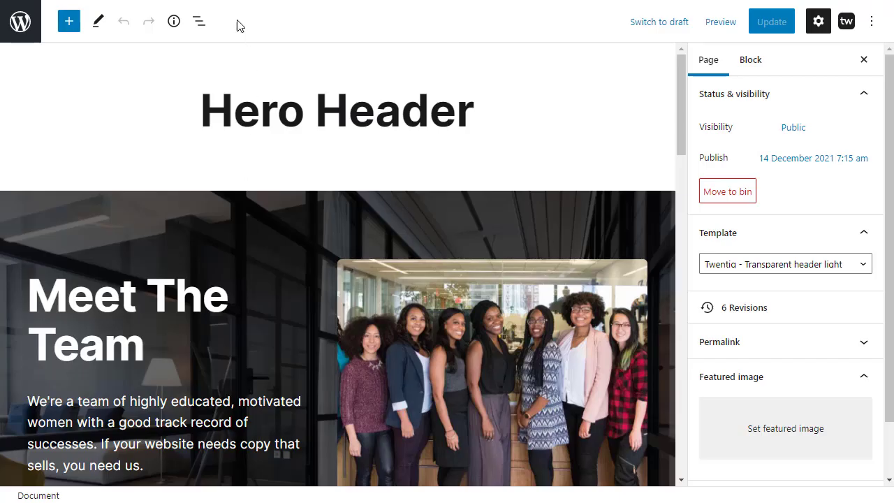
click(818, 21)
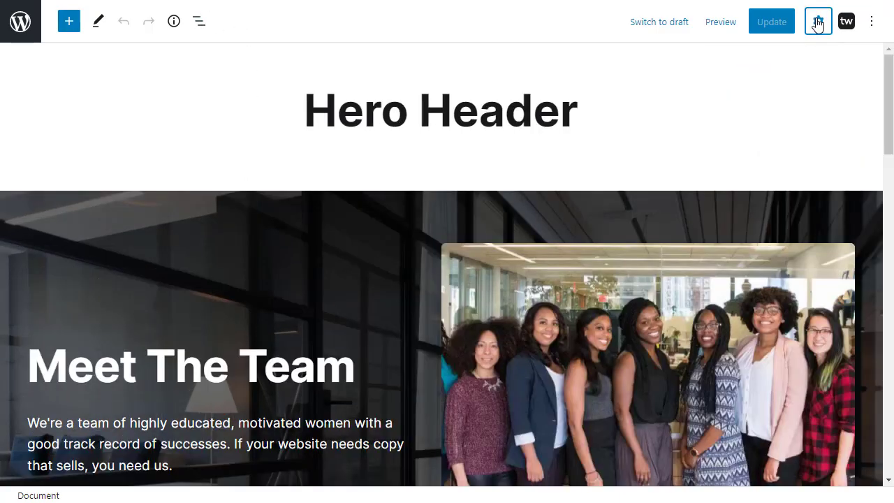
click(198, 21)
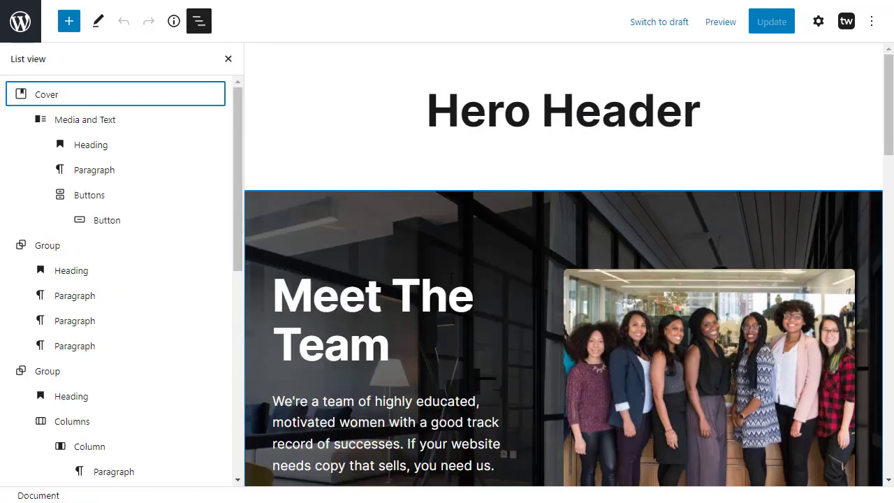
click(95, 171)
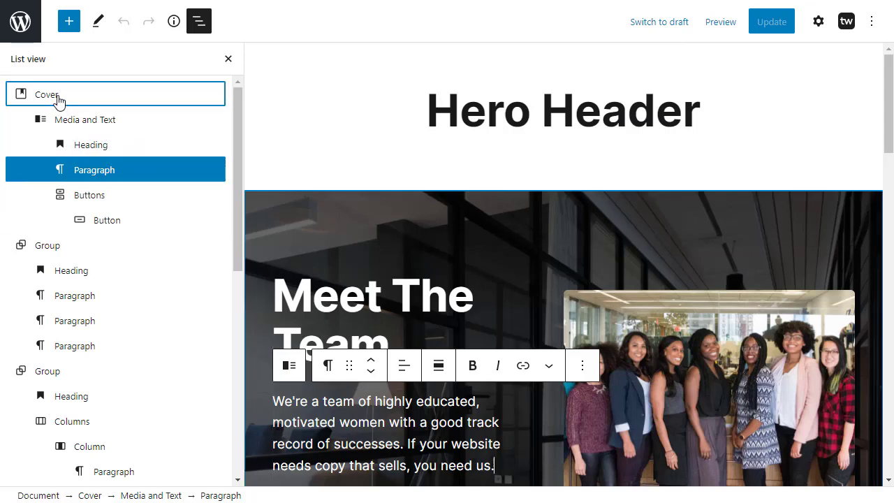
click(68, 124)
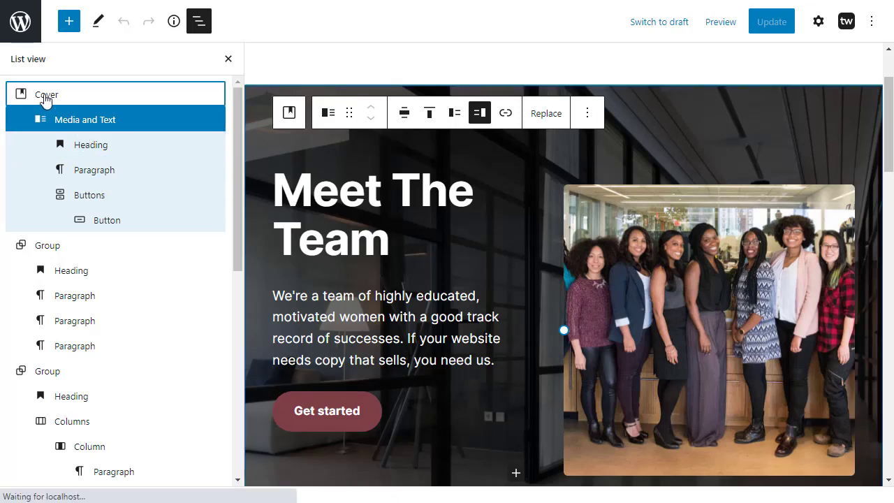
click(67, 93)
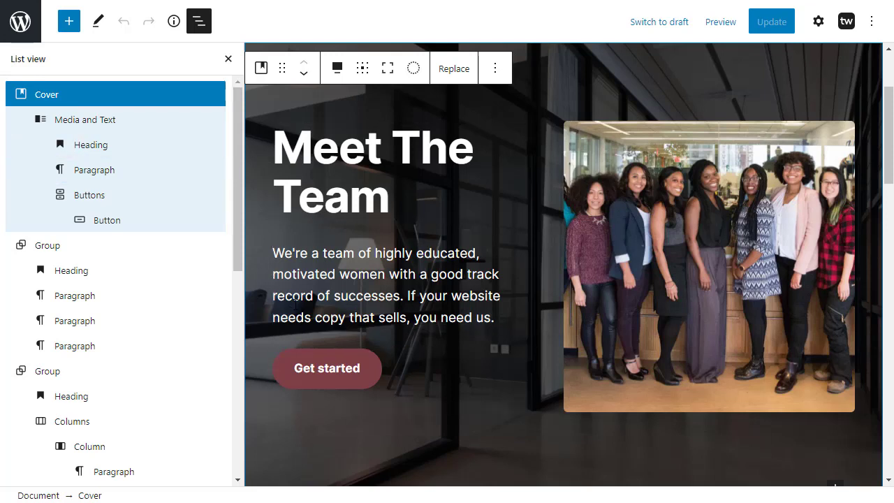
scroll(279, 283, up, 2)
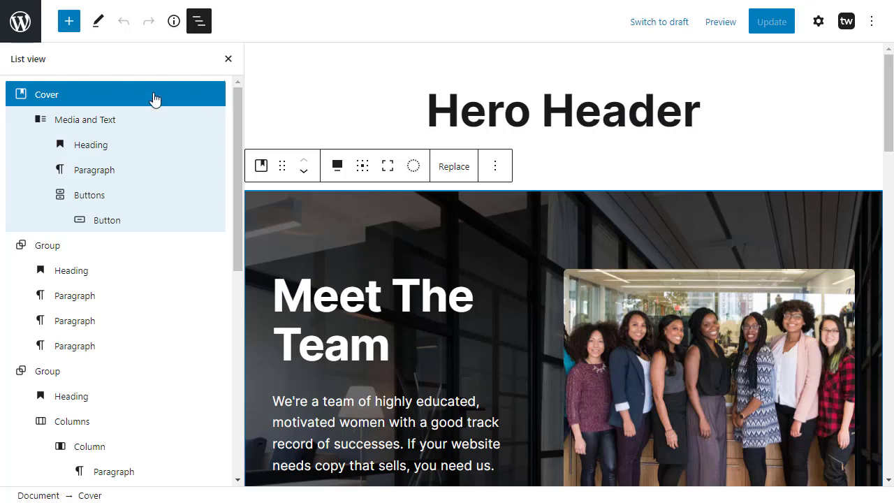
click(226, 61)
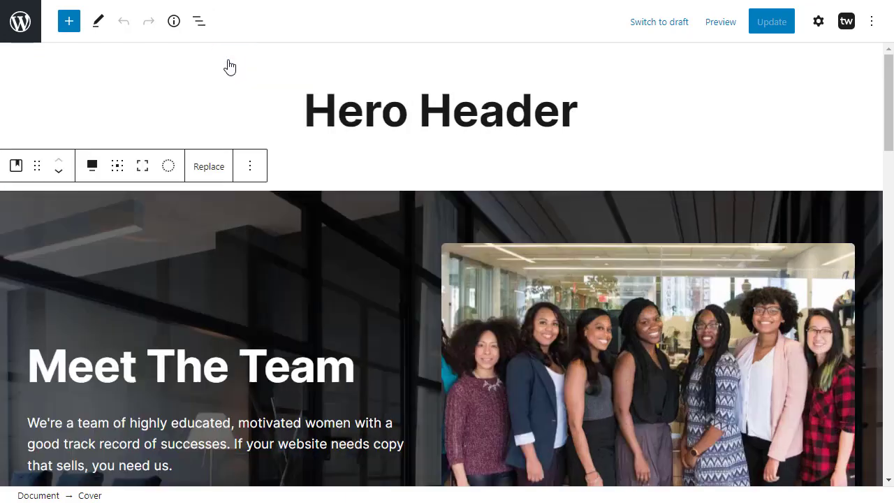
Bring back the page settings, review the hero section and the available page templates, and leave the editor.
key(ctrl+shift+comma)
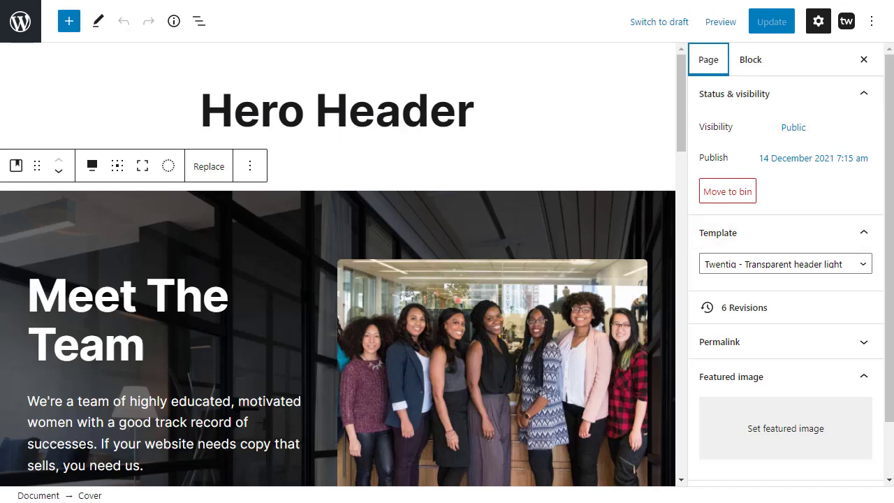
click(350, 177)
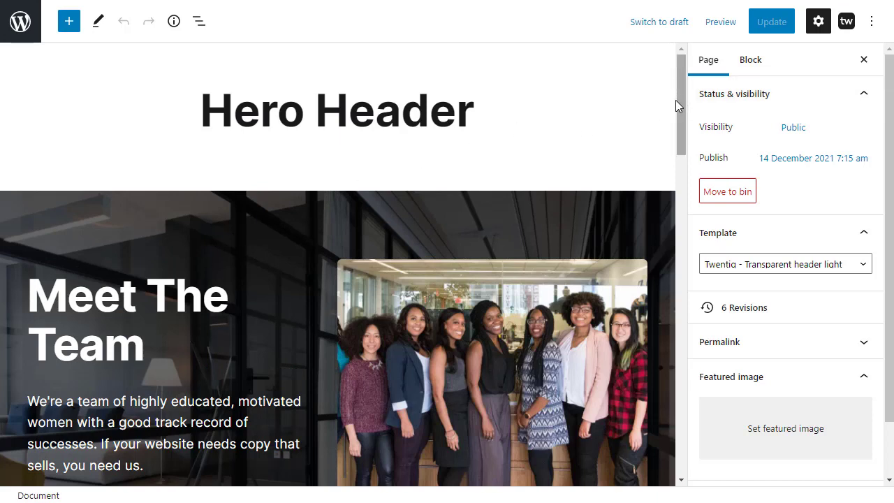
drag(682, 103, 677, 135)
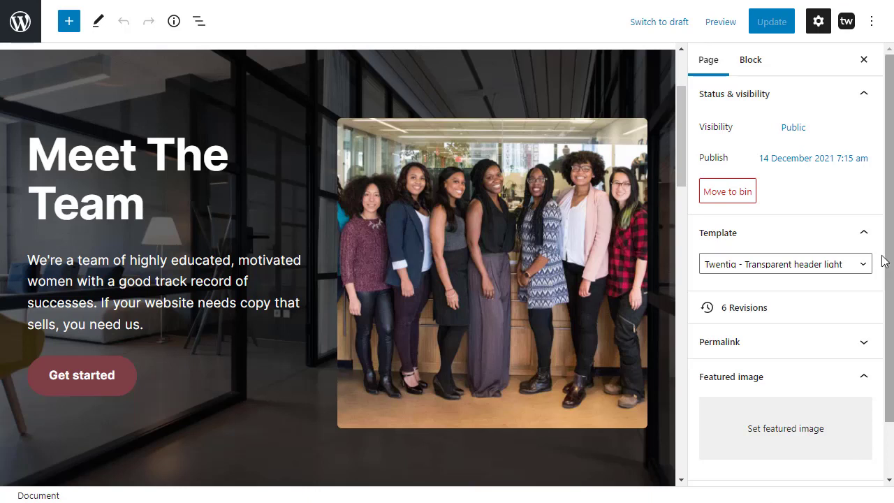
click(738, 269)
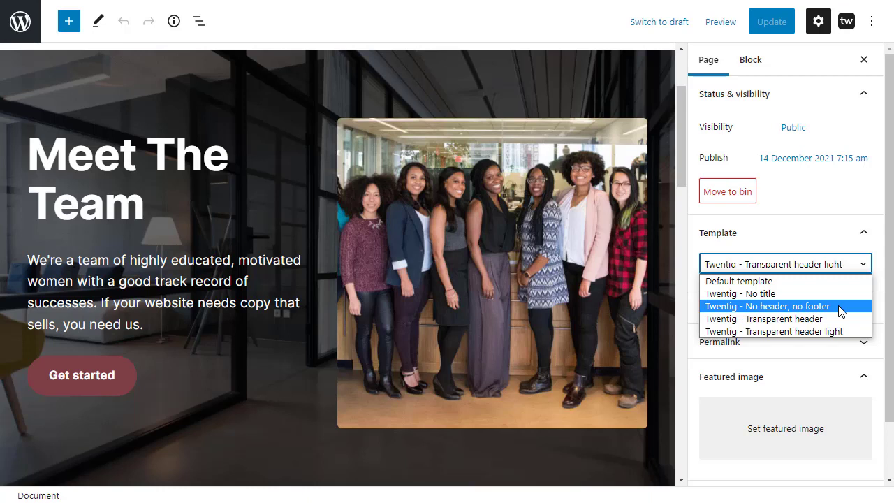
click(508, 24)
click(20, 21)
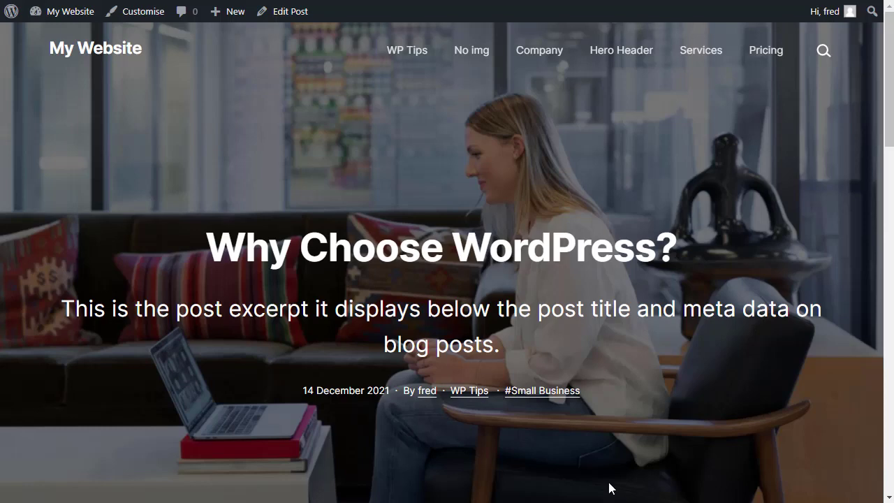
Look through the live Why Choose WordPress? post and the Hero Header page to compare their header layouts.
scroll(713, 278, down, 5)
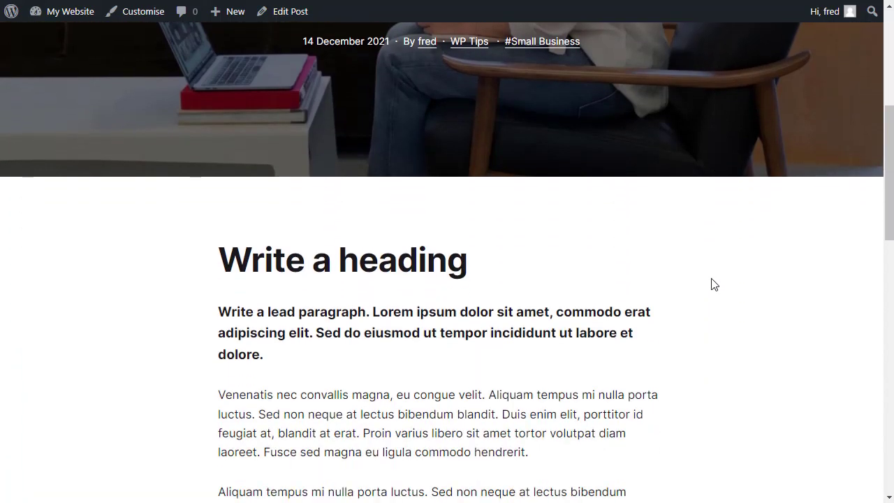
scroll(711, 280, up, 5)
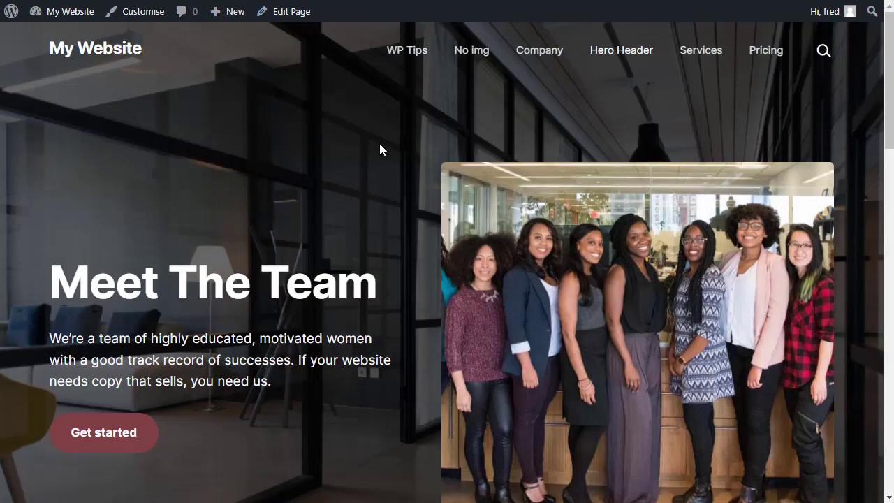
scroll(380, 146, down, 4)
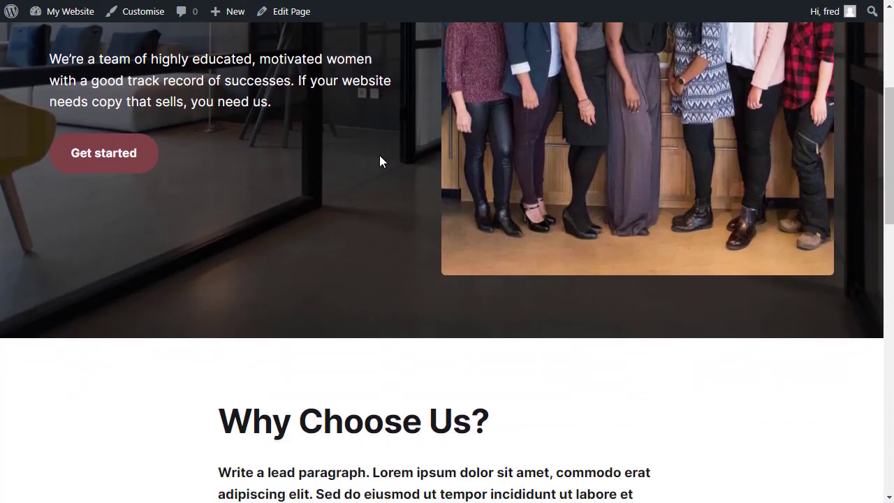
scroll(379, 160, up, 4)
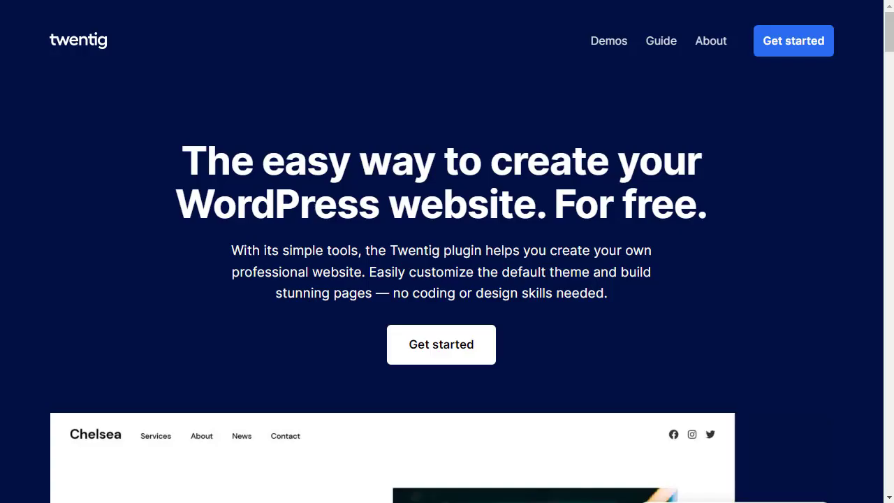